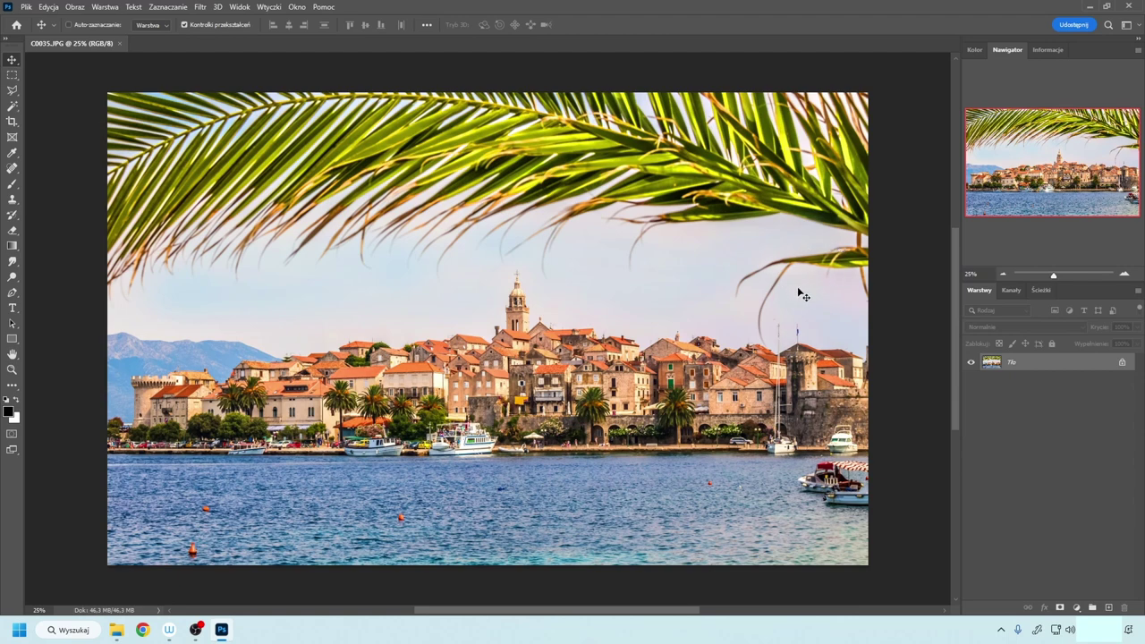
# Open the Operacje (Actions) panel from the Okno menu.
pyautogui.click(297, 7)
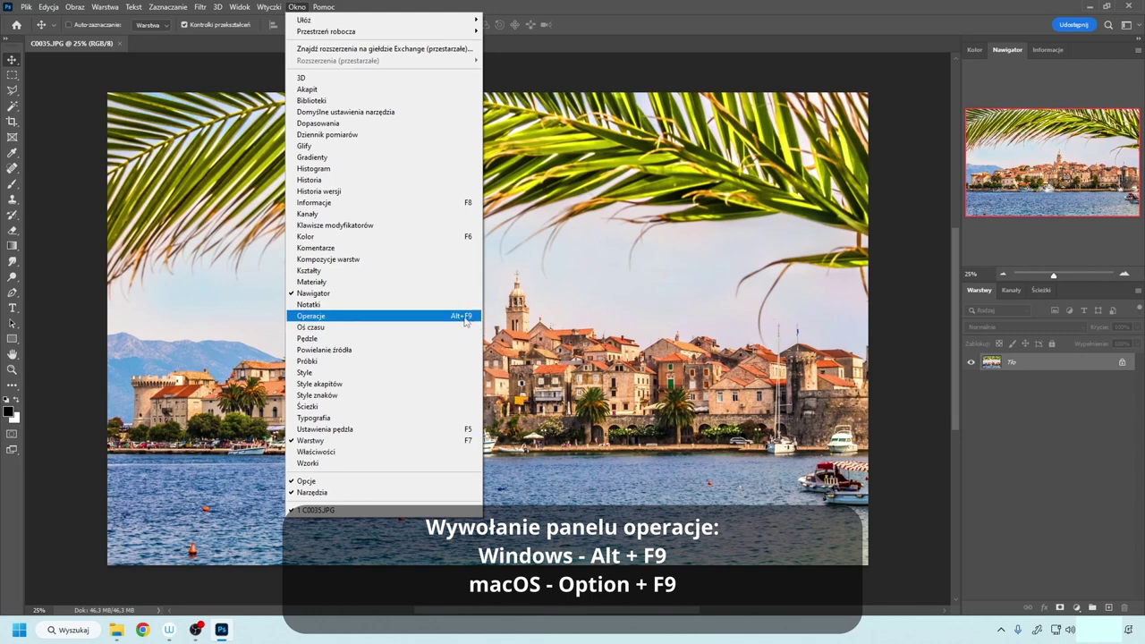
pyautogui.click(463, 320)
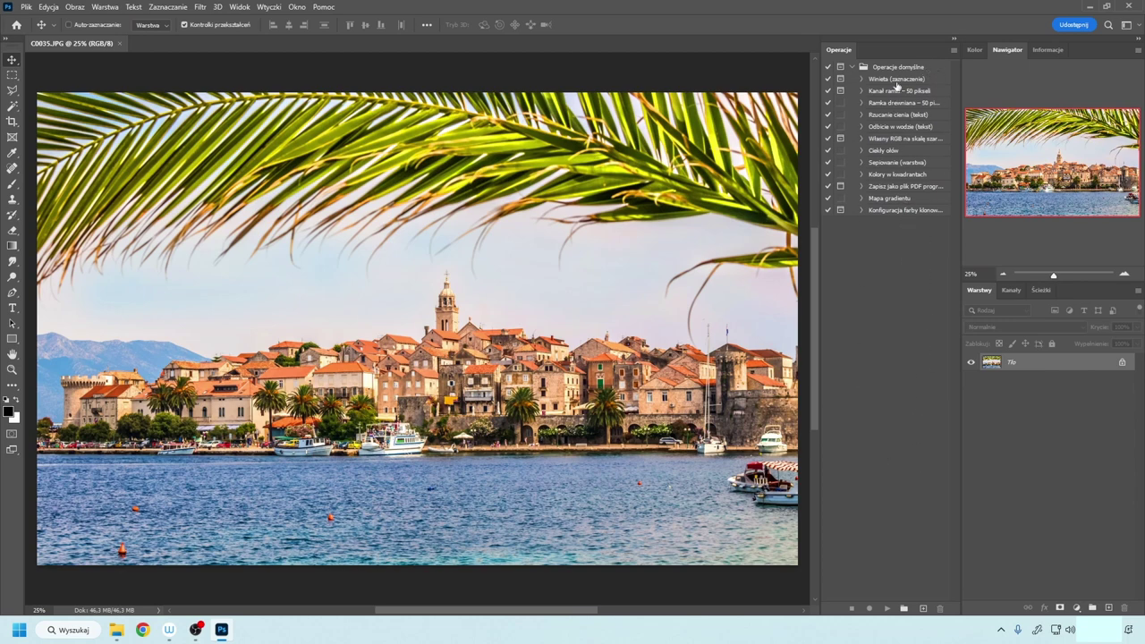
# Load the Ramki and Efekty obrazu action sets, then select the Nawałnica action.
pyautogui.click(953, 50)
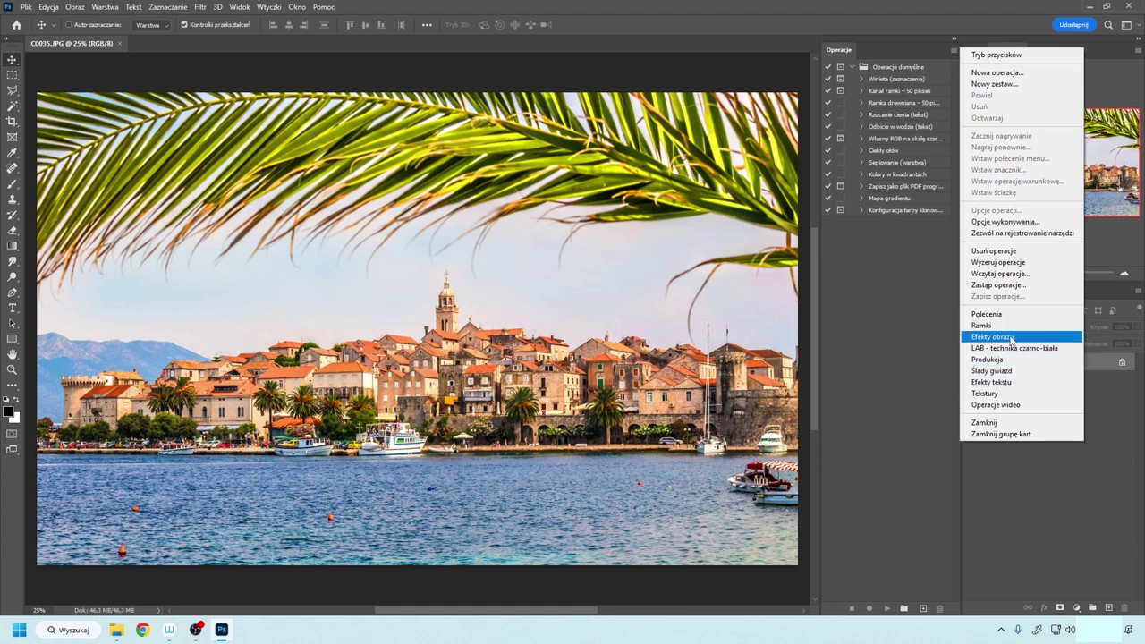
pyautogui.click(1007, 327)
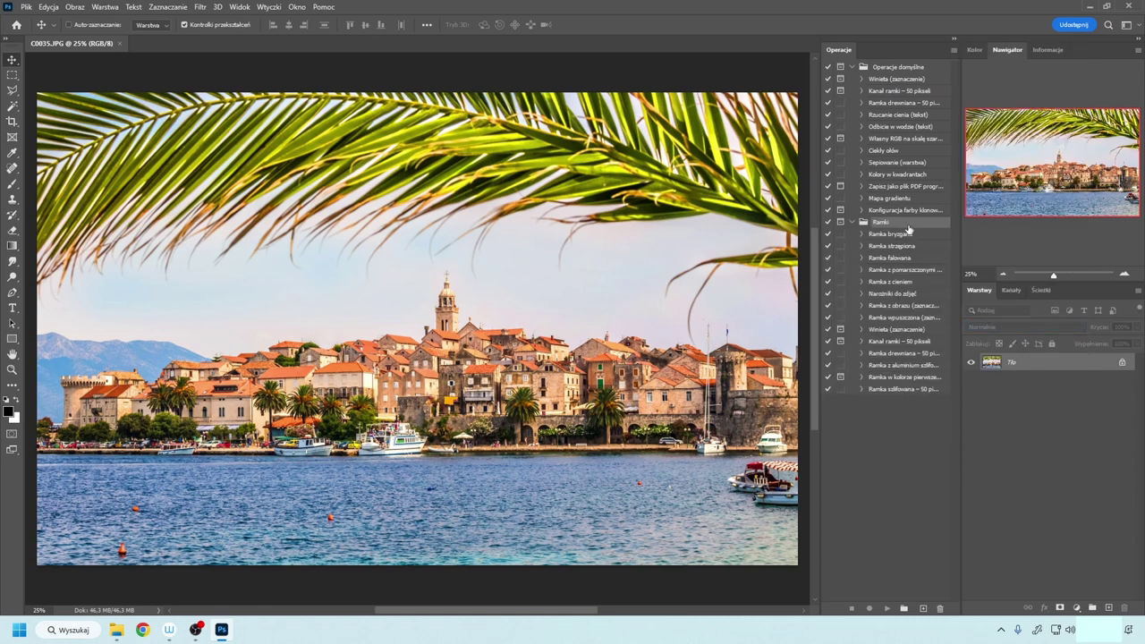
pyautogui.click(953, 50)
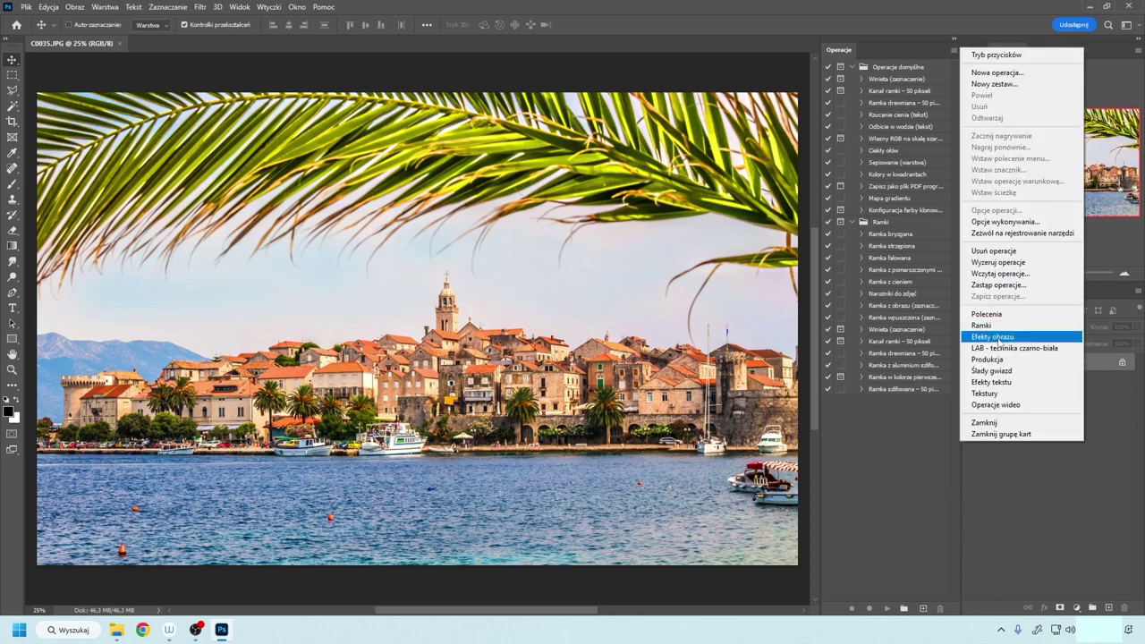
pyautogui.click(992, 337)
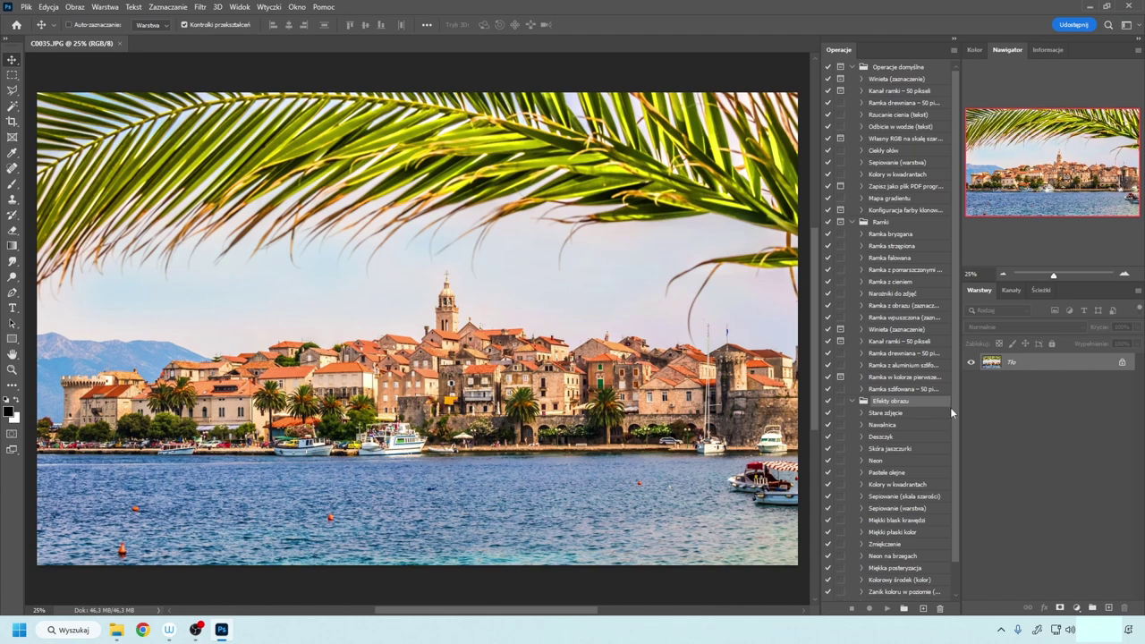
pyautogui.click(891, 425)
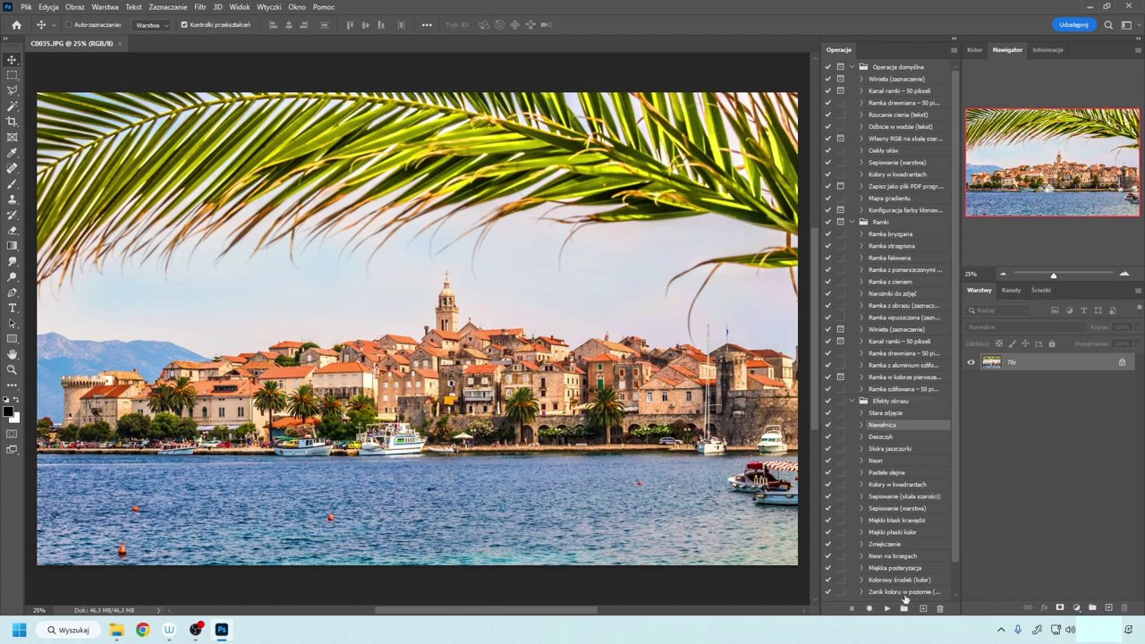
# Play Nawałnica on the photo, then hide Tło kopia and reselect Tło.
pyautogui.click(887, 608)
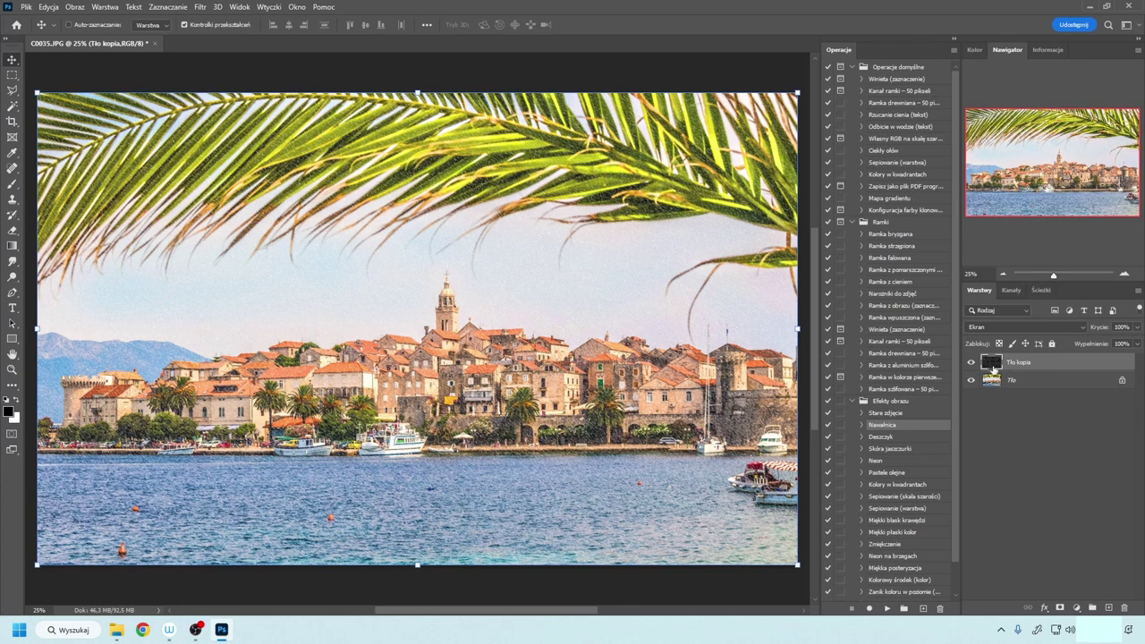
pyautogui.click(971, 363)
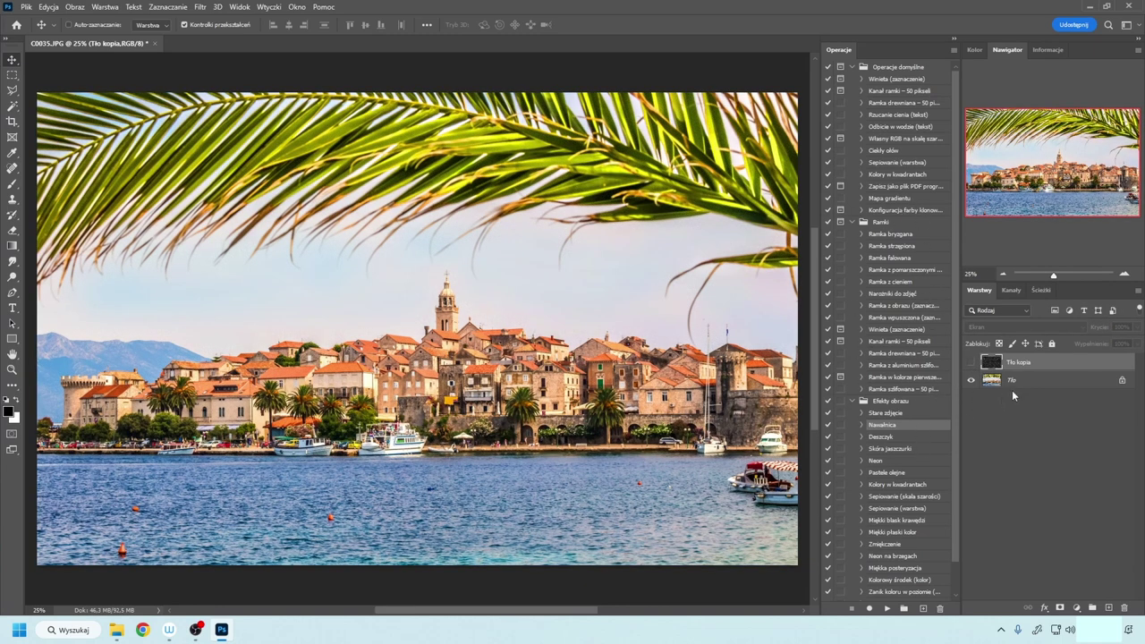
pyautogui.click(997, 385)
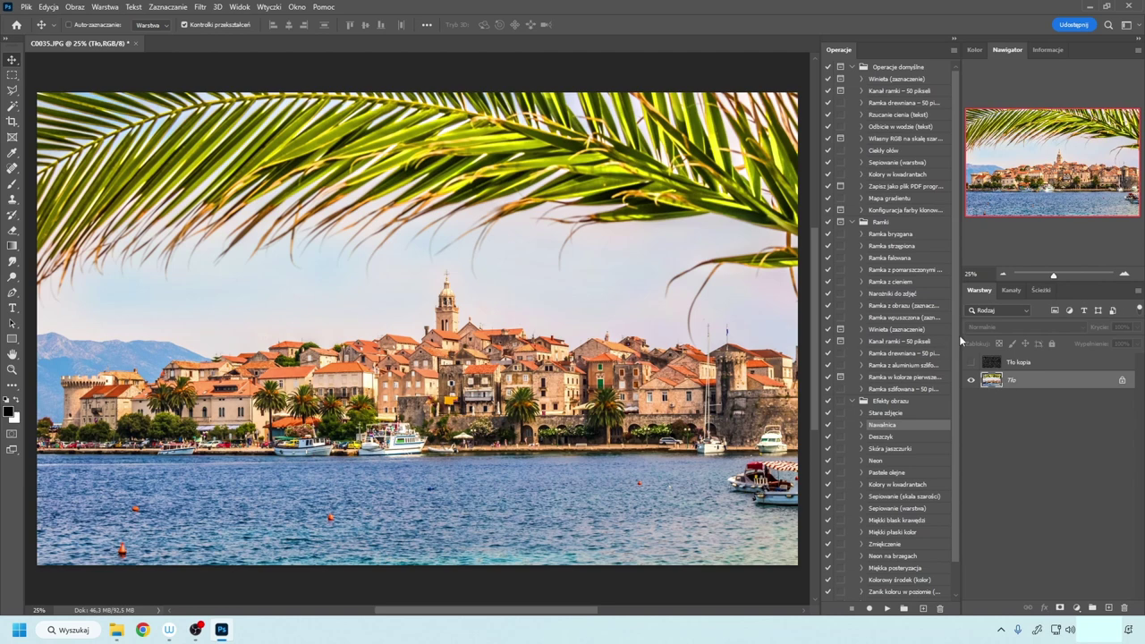
# Play Narożniki do zdjęć, hide its photo-corners and background layers, and reselect Tło.
pyautogui.click(899, 293)
pyautogui.click(887, 608)
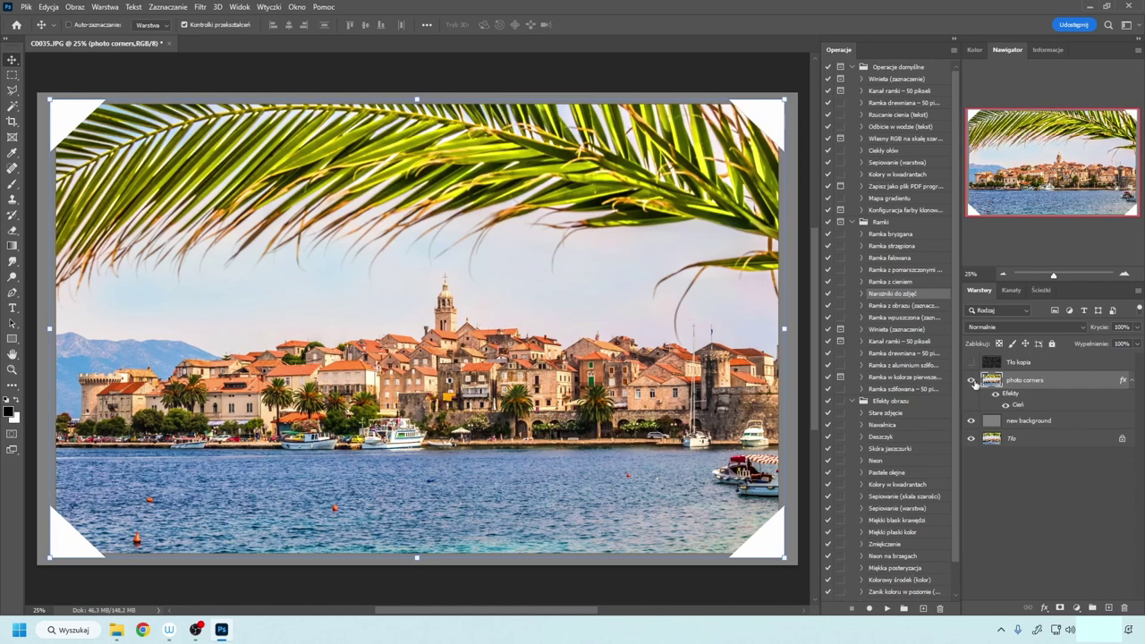
pyautogui.click(971, 380)
pyautogui.click(970, 420)
pyautogui.click(993, 440)
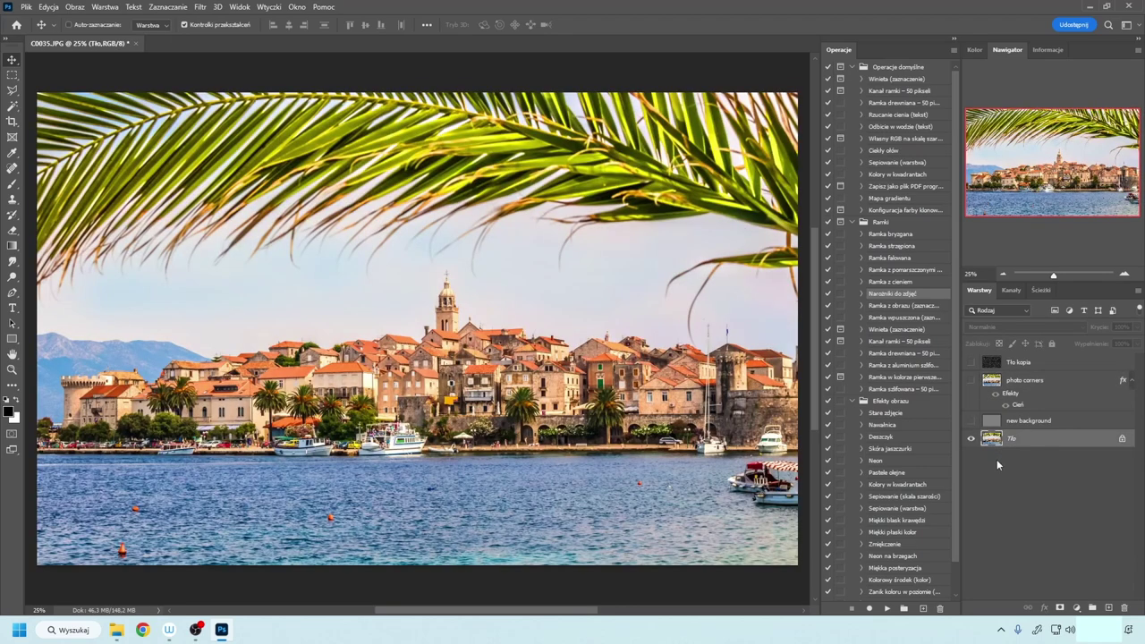
# Play Kreda fluorescencyjna, inspect its recorded steps, and hide the resulting Tło kopia 5 layer.
pyautogui.moveTo(956, 521); pyautogui.dragTo(958, 571)
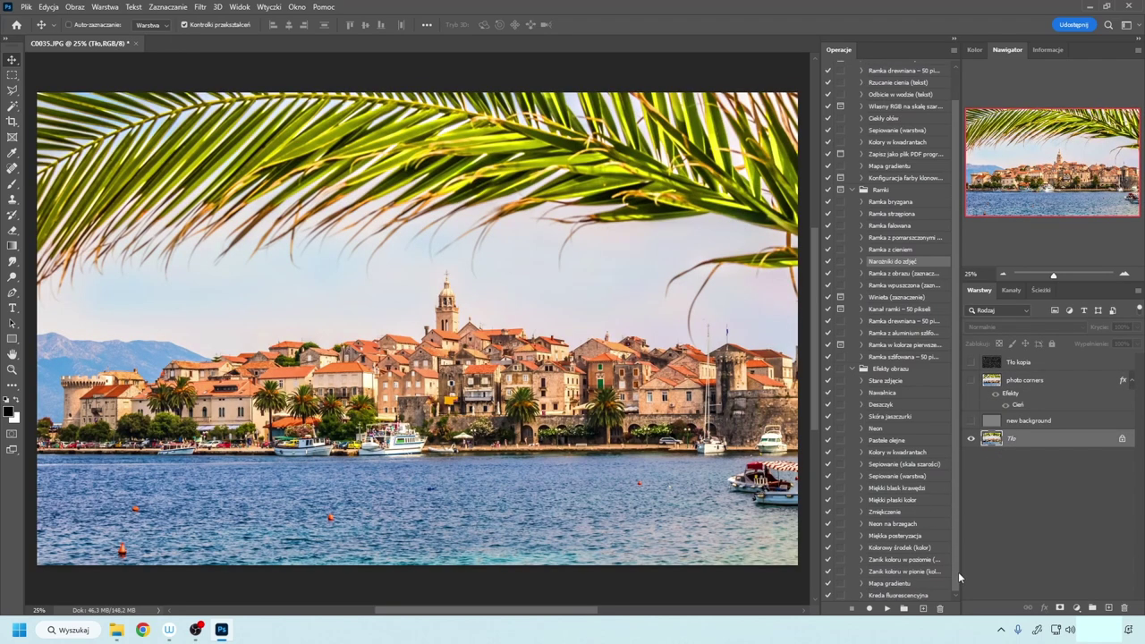
pyautogui.click(890, 596)
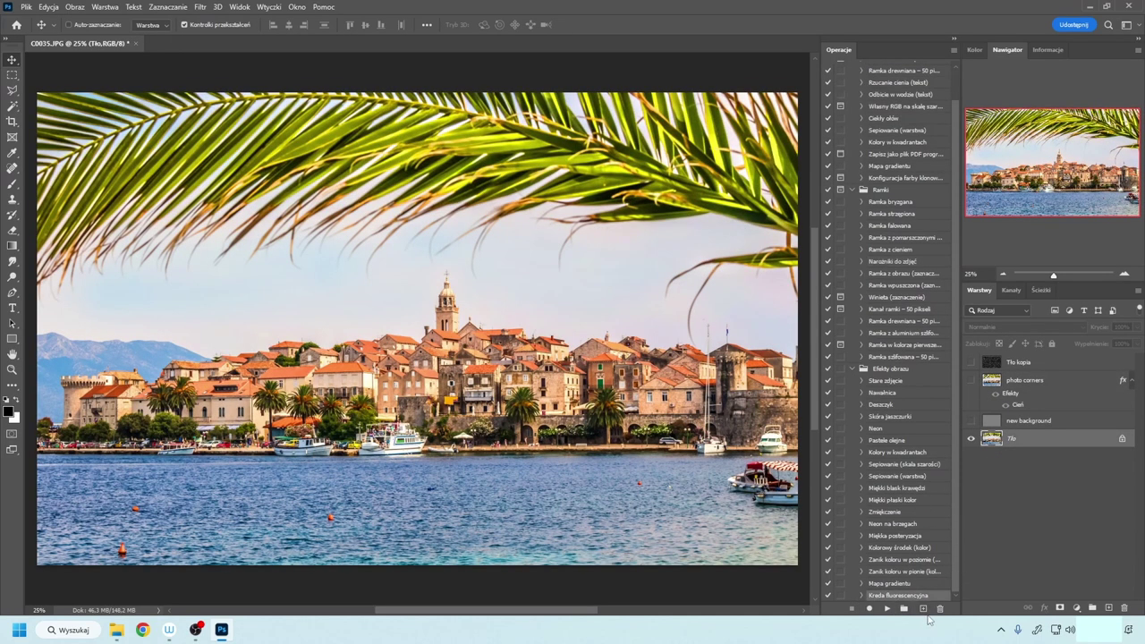
pyautogui.click(888, 608)
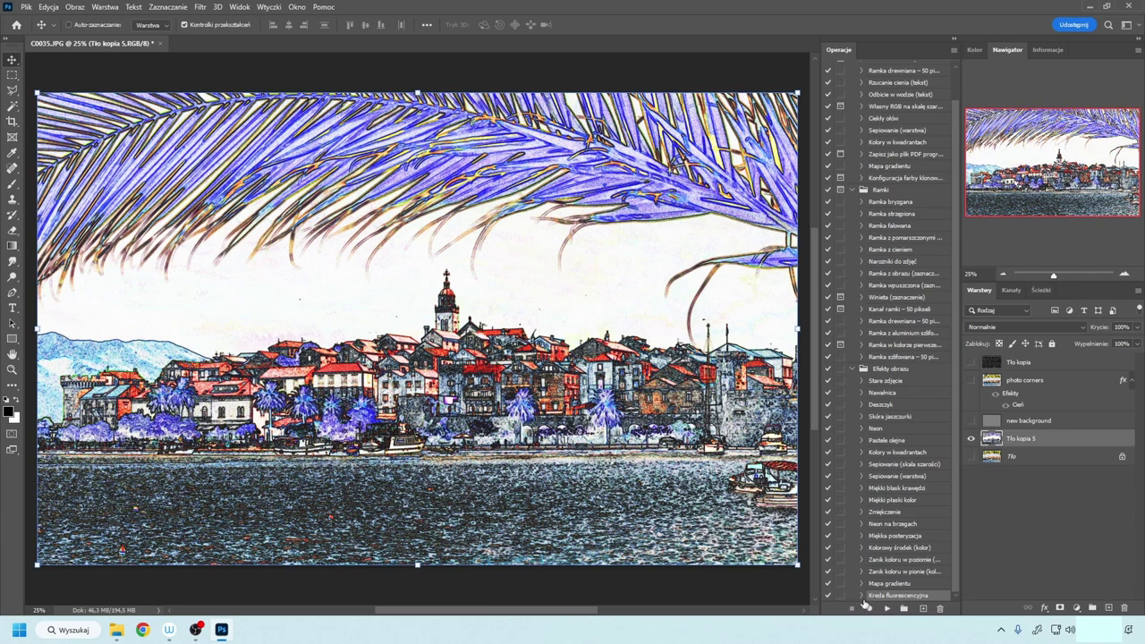
pyautogui.click(863, 596)
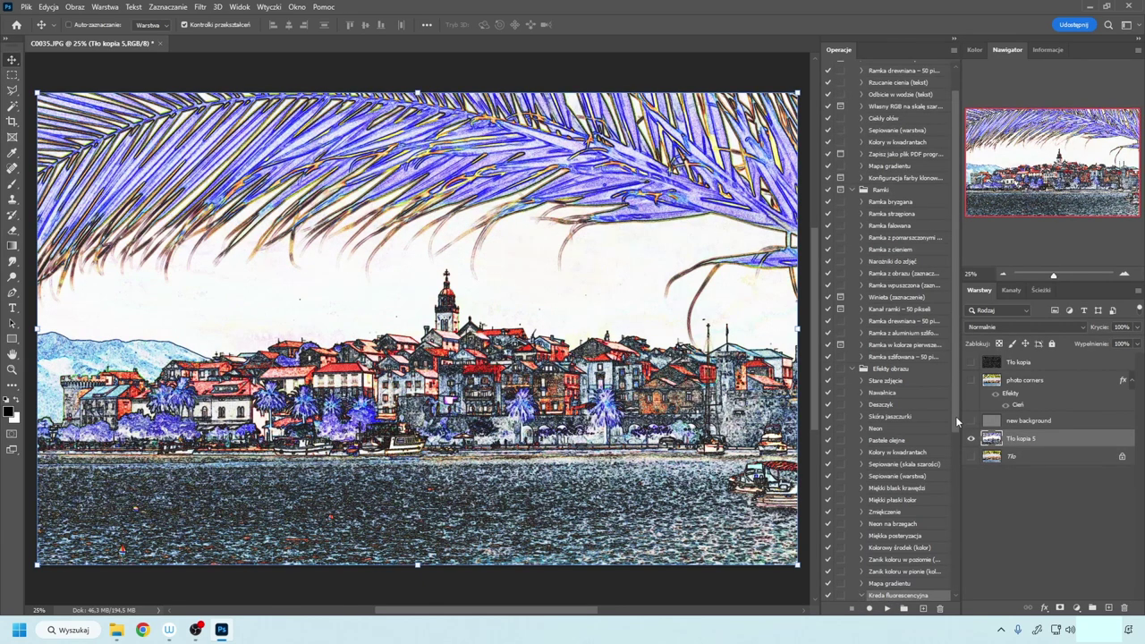
pyautogui.moveTo(955, 416); pyautogui.dragTo(957, 582)
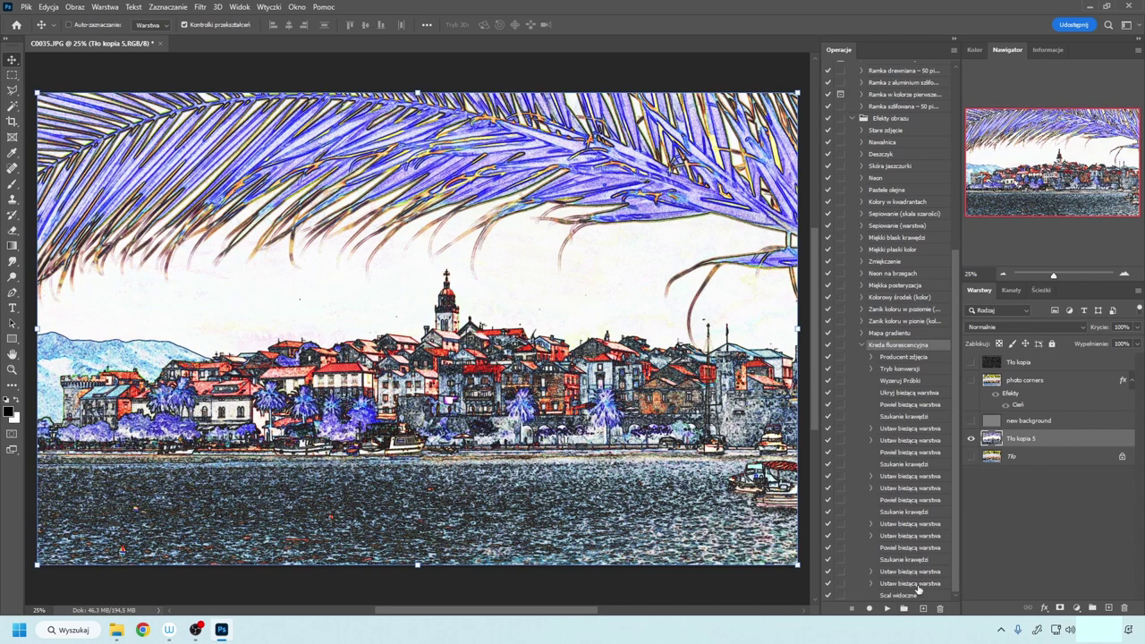
pyautogui.click(972, 438)
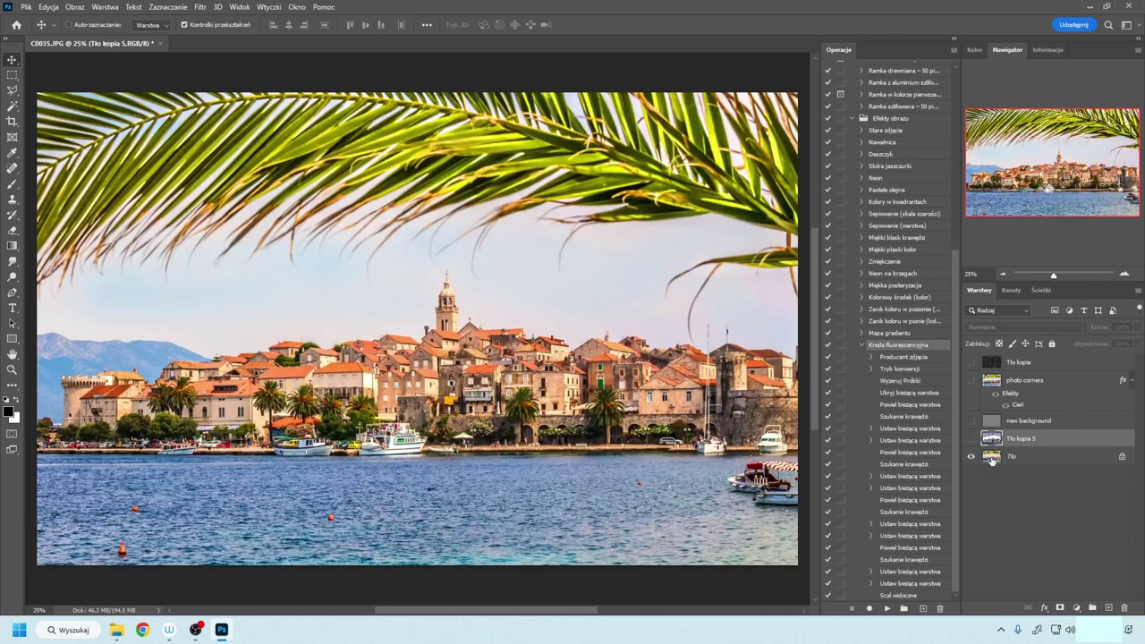
pyautogui.click(972, 438)
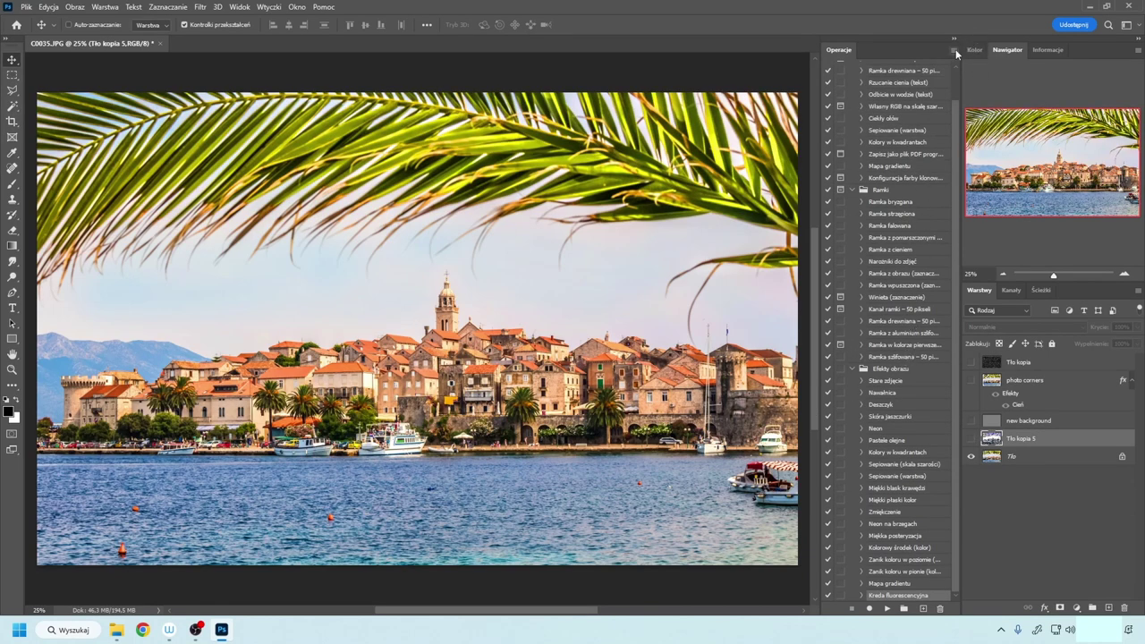
# Switch the actions list to button mode and run the Stare zdjęcie action.
pyautogui.click(954, 51)
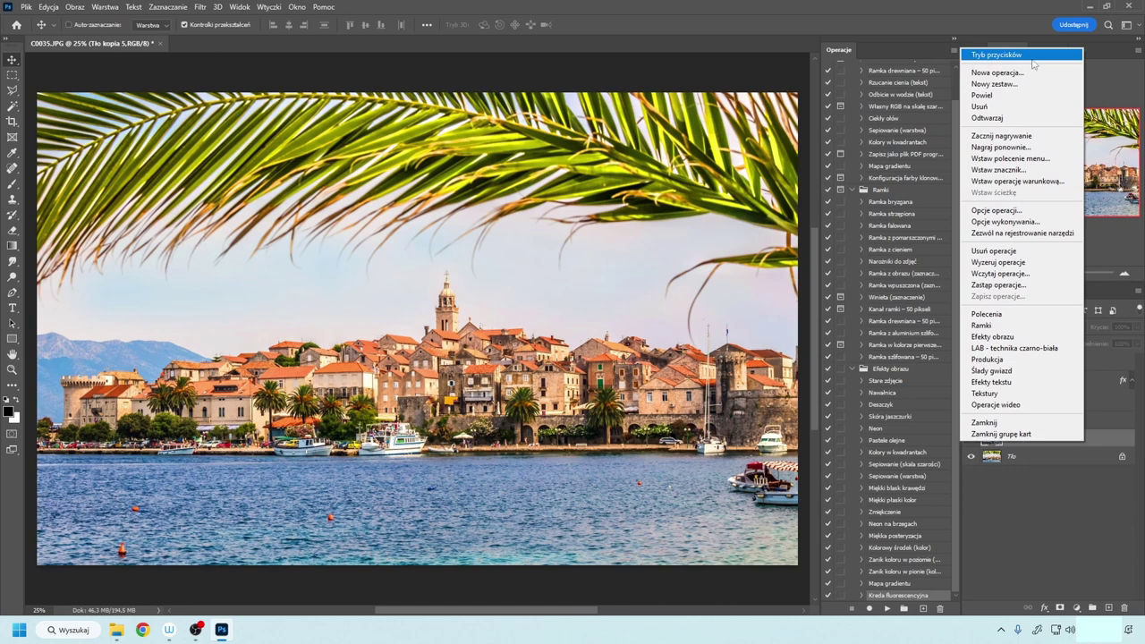
pyautogui.click(1015, 57)
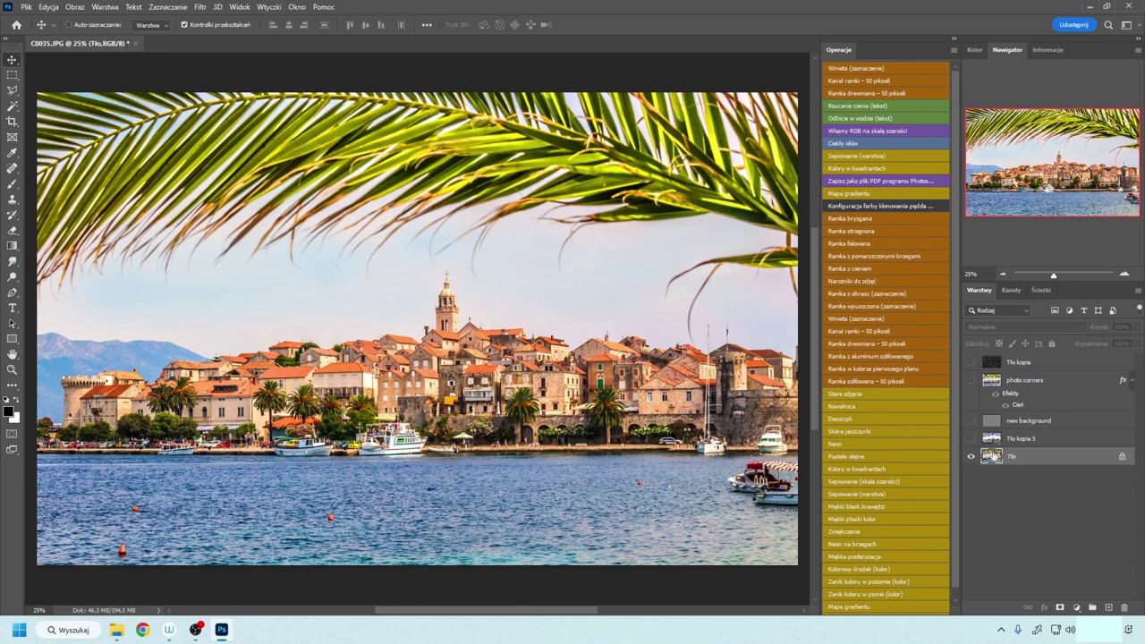
pyautogui.click(851, 397)
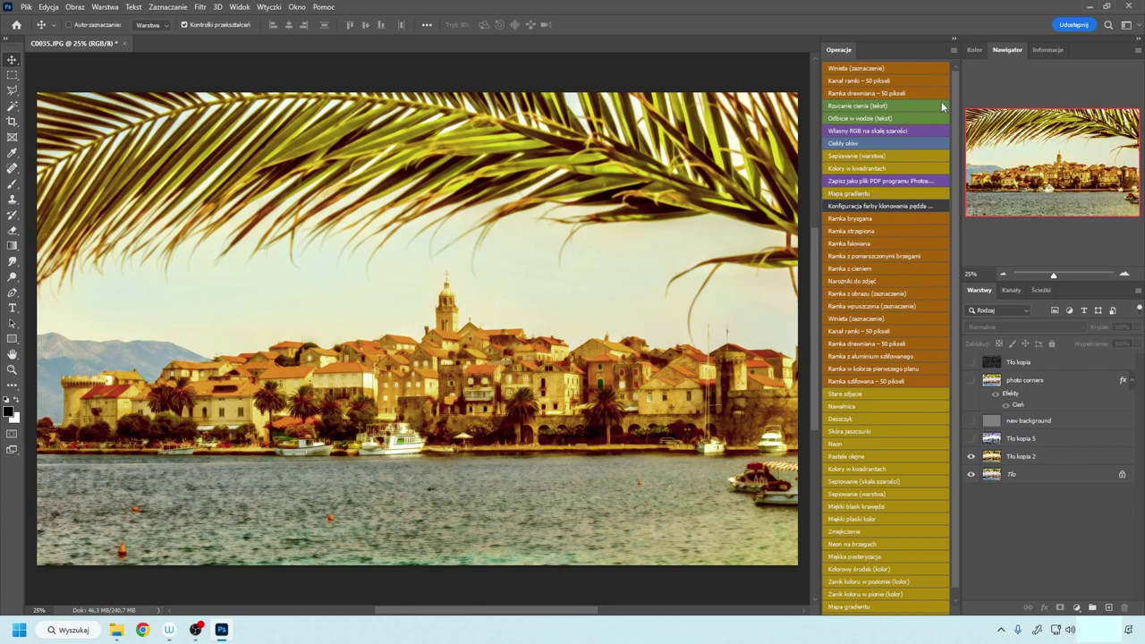
# Reset the actions list to Photoshop's default actions.
pyautogui.click(954, 50)
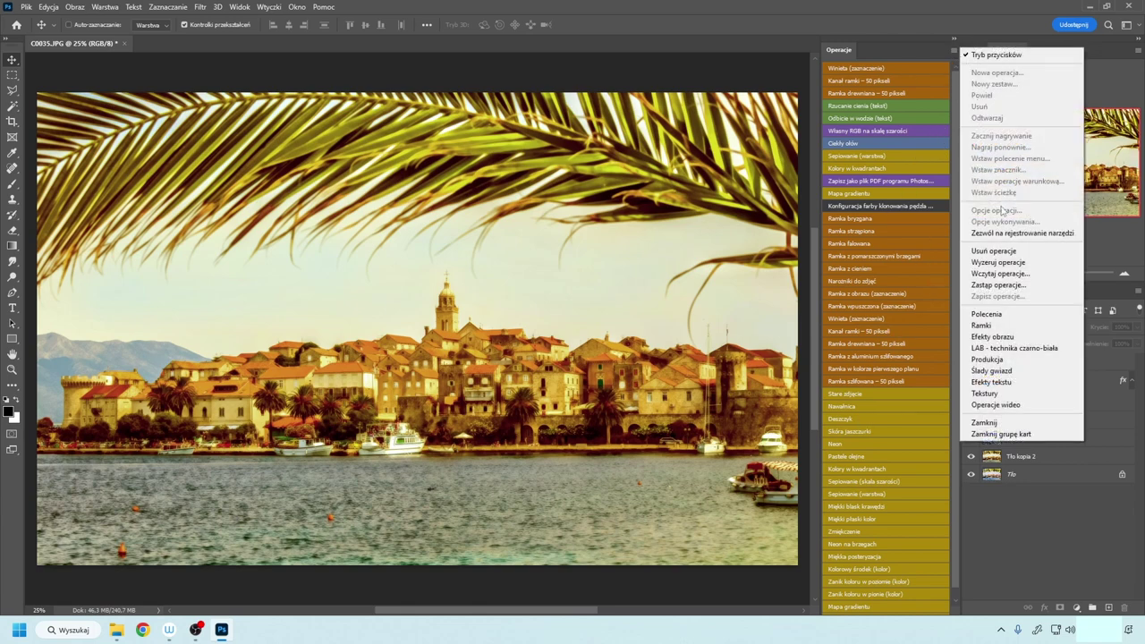
pyautogui.click(1018, 262)
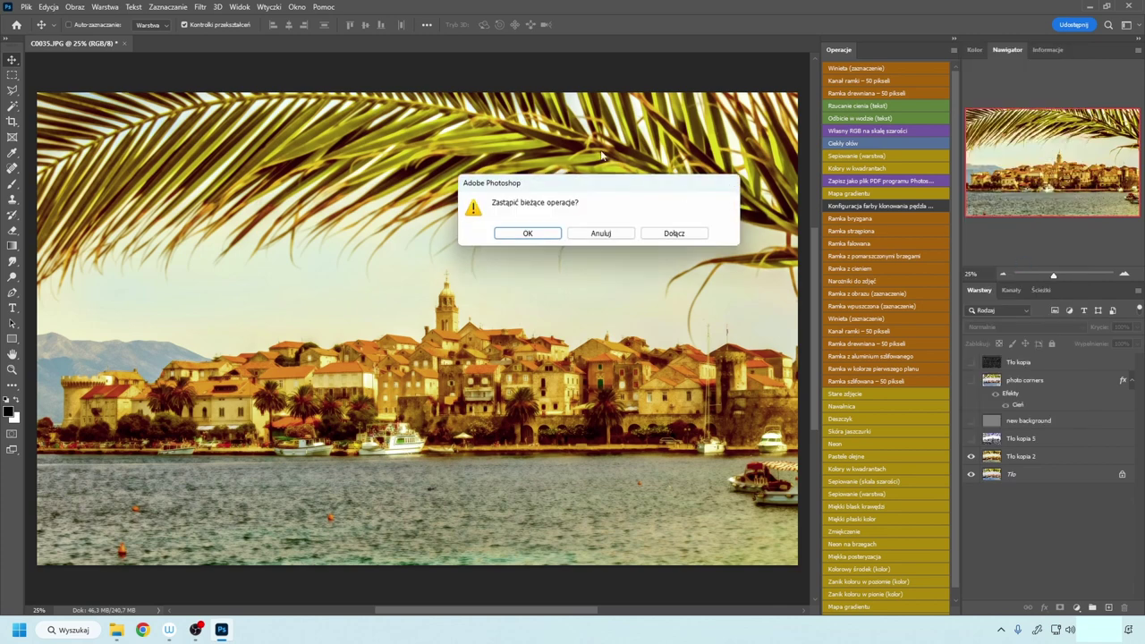
pyautogui.click(525, 235)
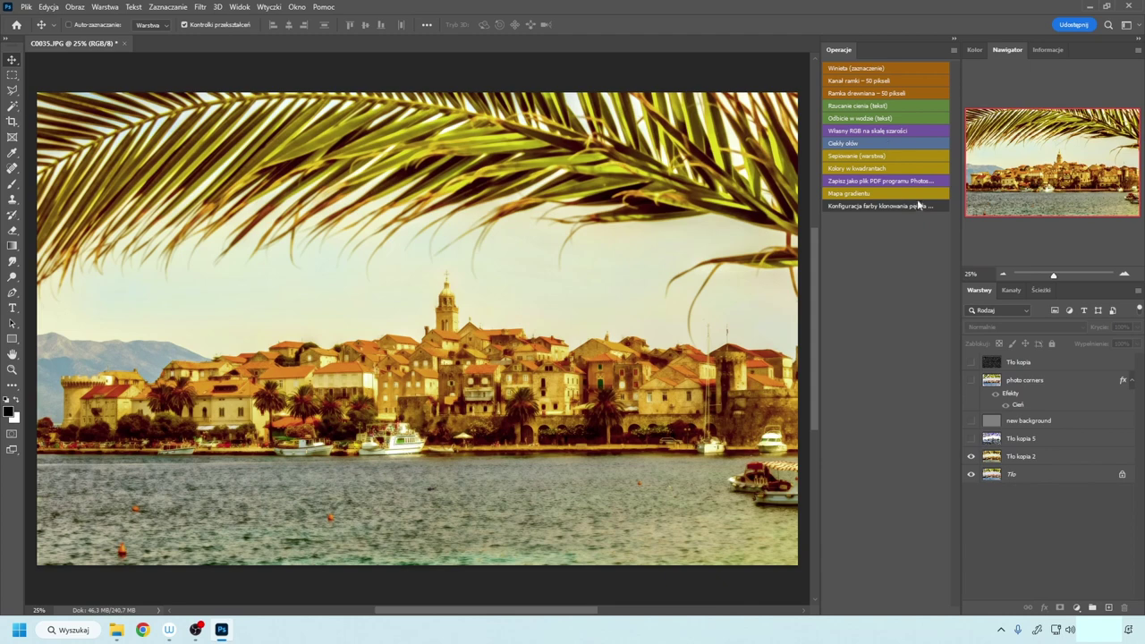
# Delete all actions so the list is empty, and select the Tło kopia 2 layer.
pyautogui.click(955, 49)
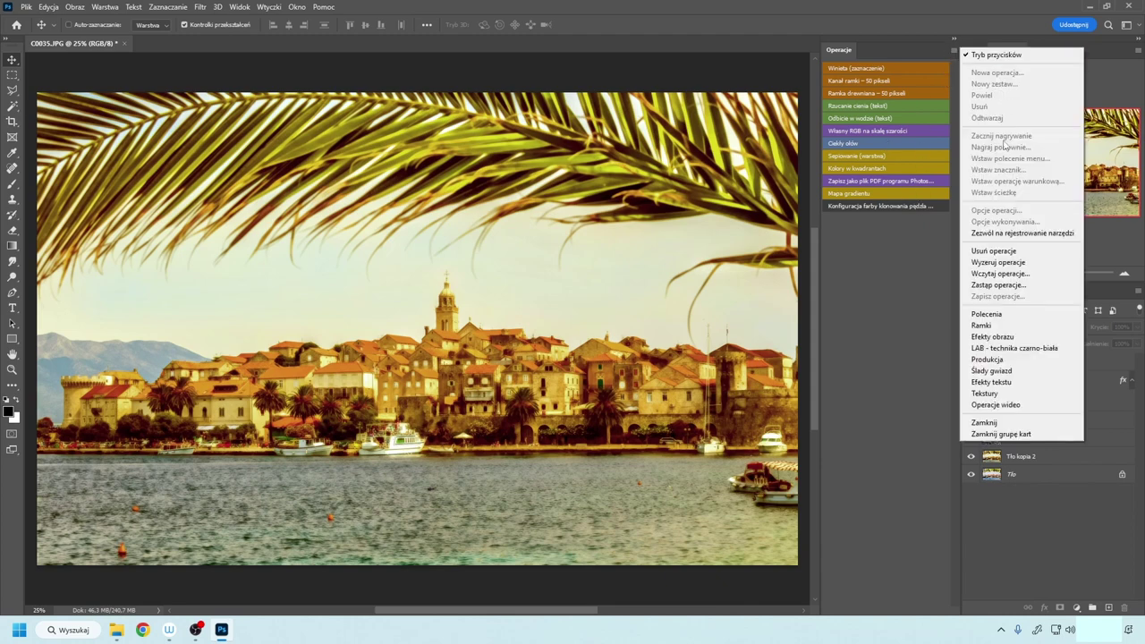
pyautogui.click(1013, 252)
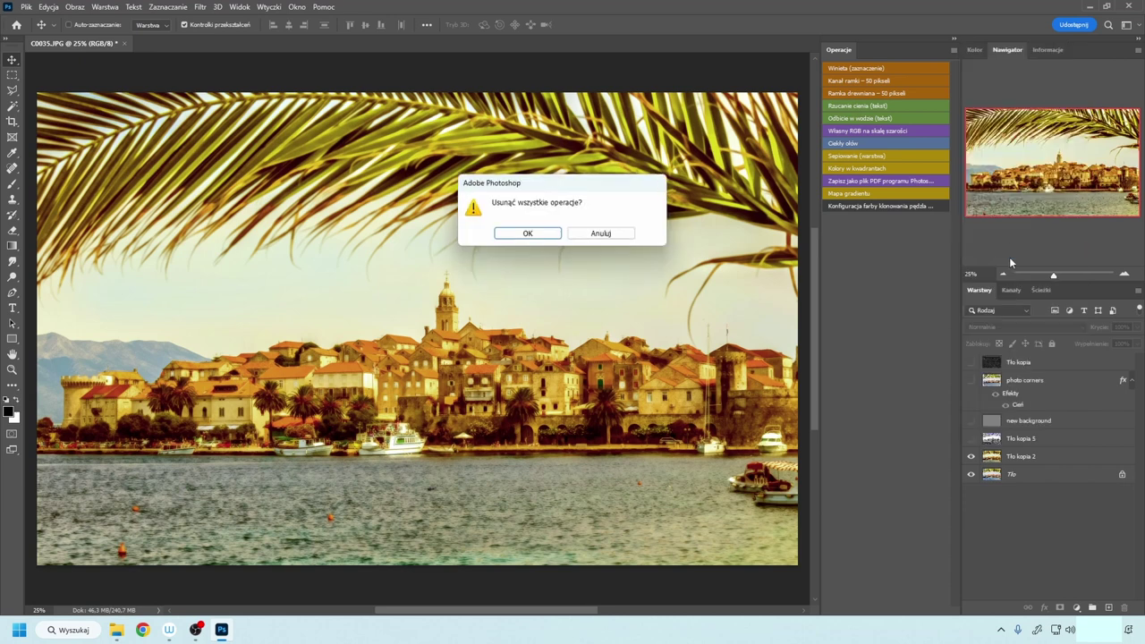
pyautogui.click(527, 233)
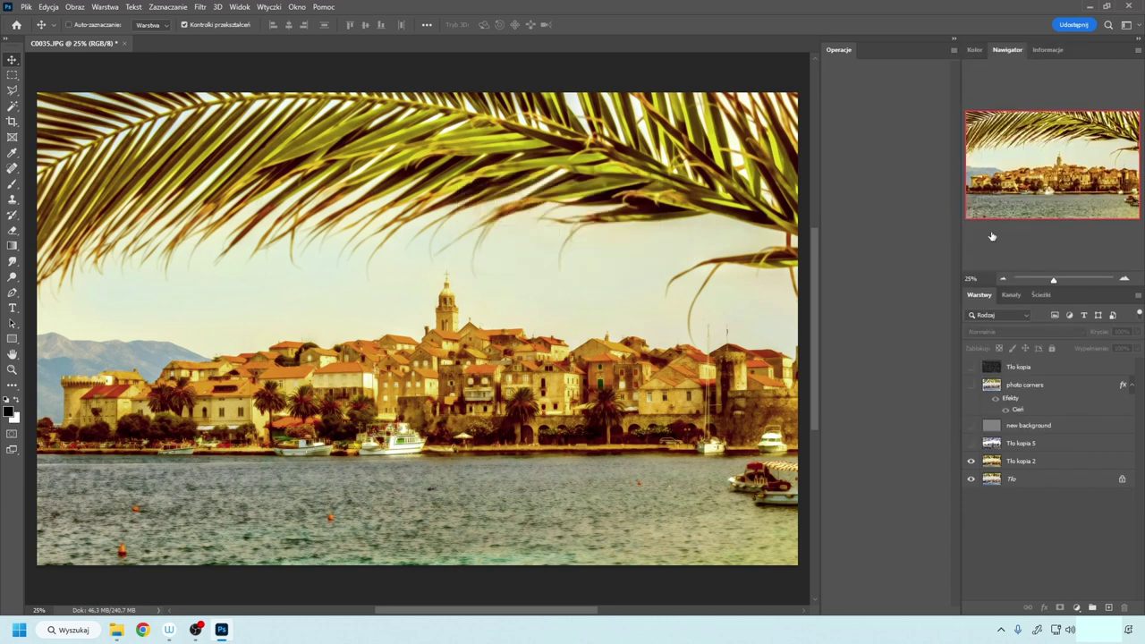
pyautogui.click(1050, 467)
# Delete layers Tło kopia through Tło kopia 2, leaving only Tło.
pyautogui.keyDown('shift'); pyautogui.click(1069, 367); pyautogui.keyUp('shift')
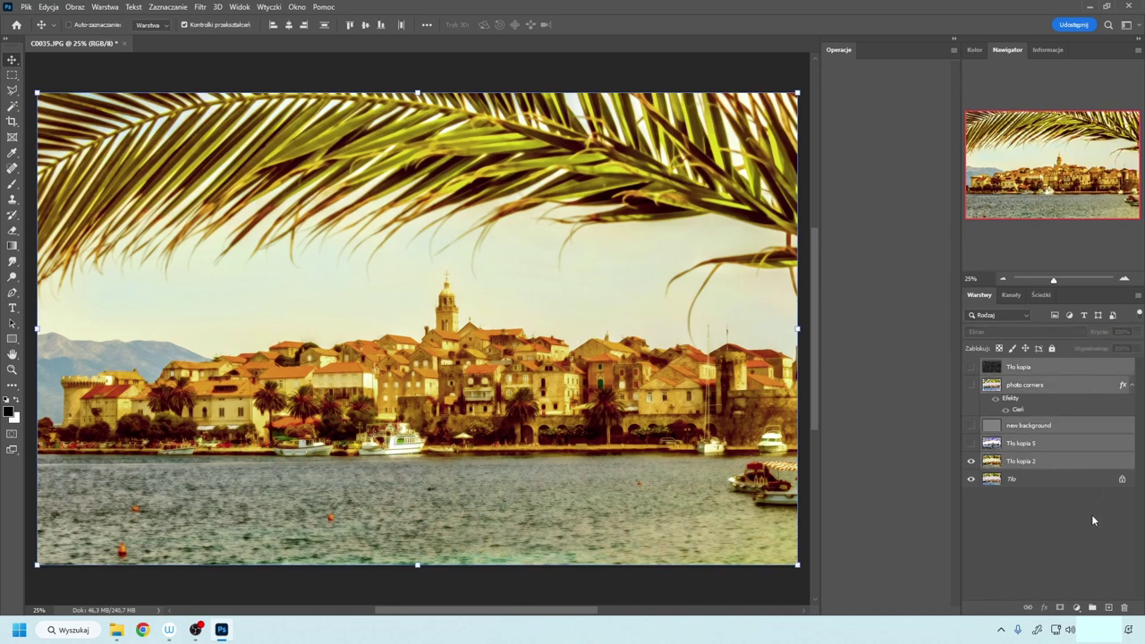
pyautogui.click(1125, 607)
pyautogui.click(546, 234)
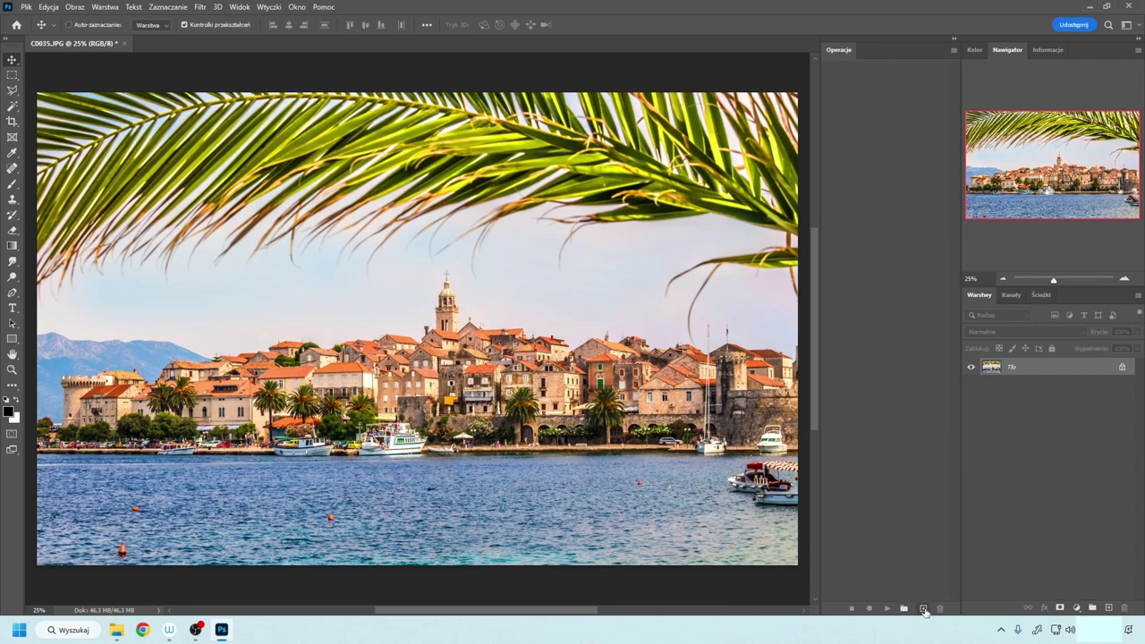
# Create a new action with function key F2 and a red colour label.
pyautogui.click(924, 609)
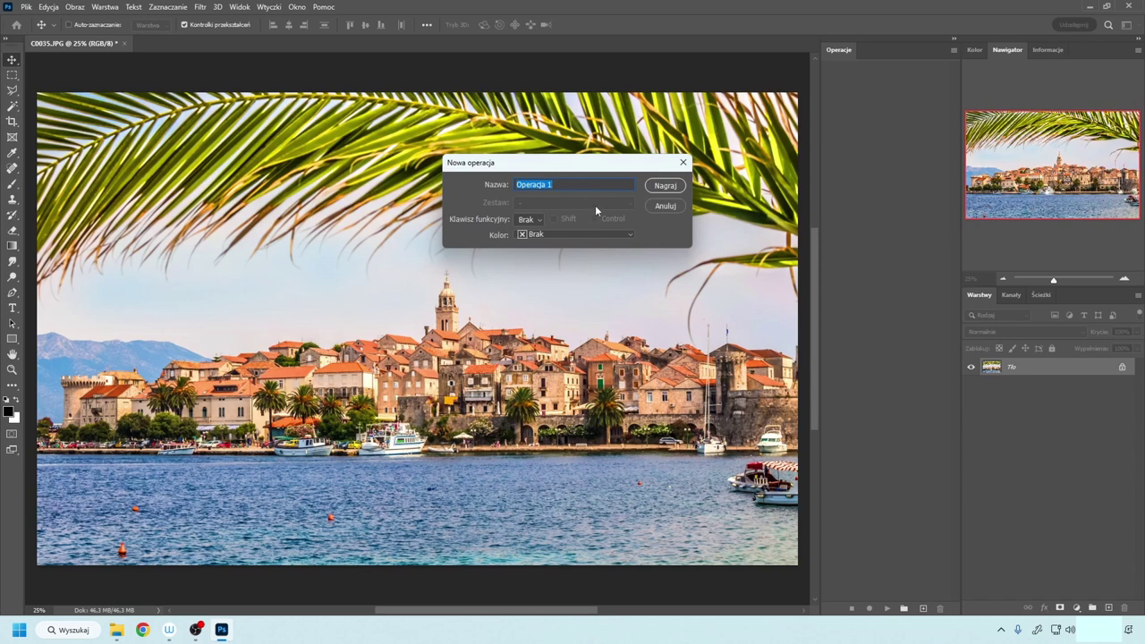
pyautogui.click(530, 221)
pyautogui.click(539, 222)
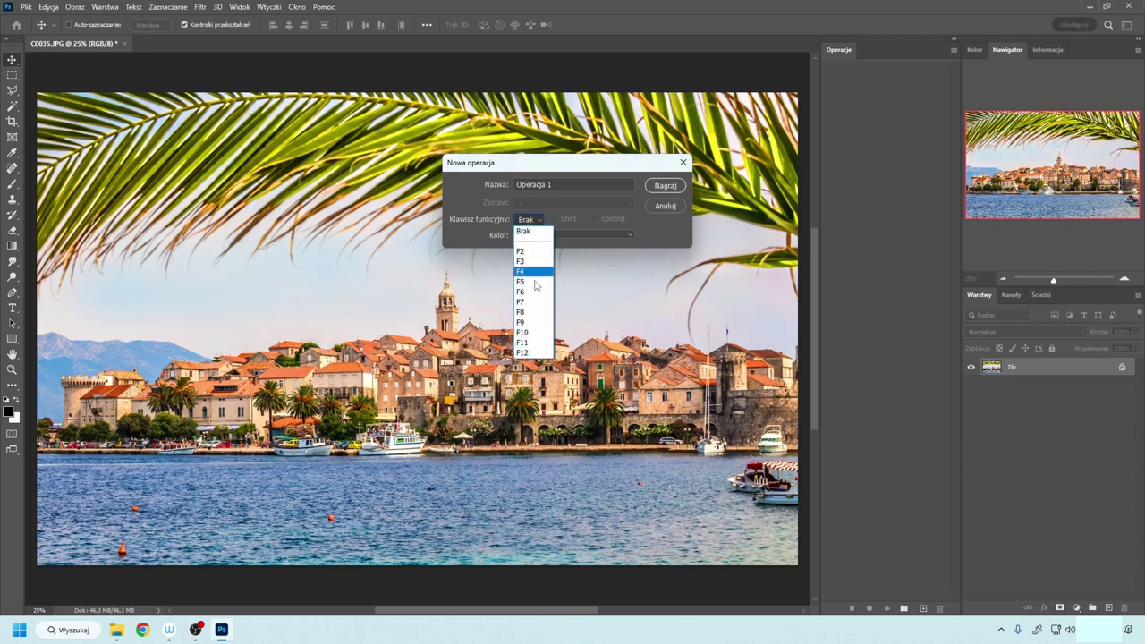
pyautogui.click(540, 252)
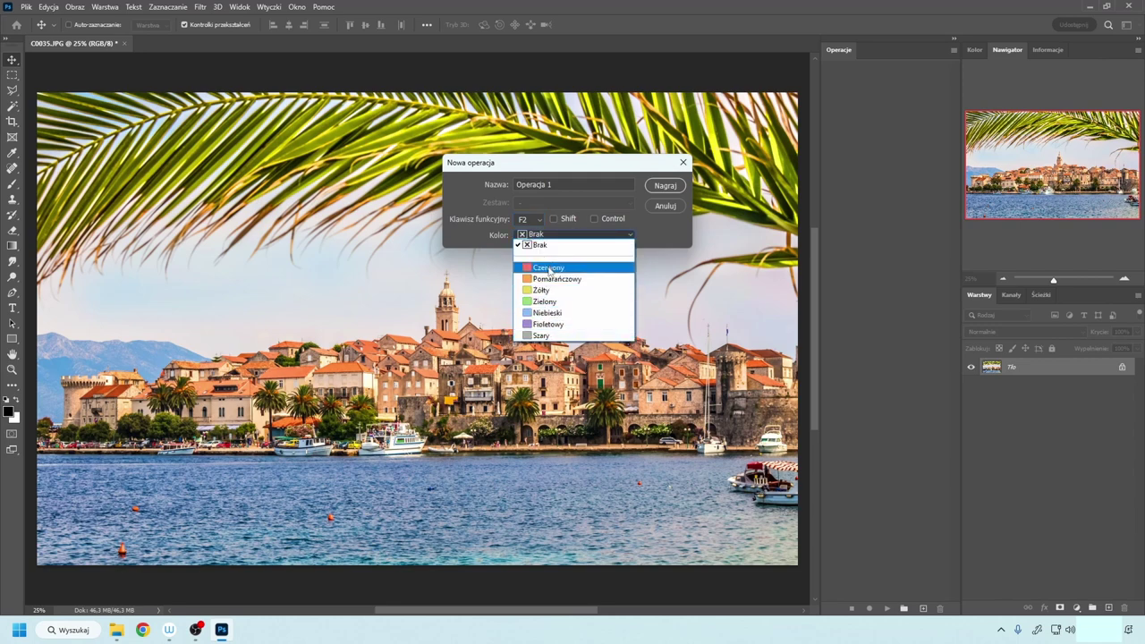
pyautogui.click(550, 269)
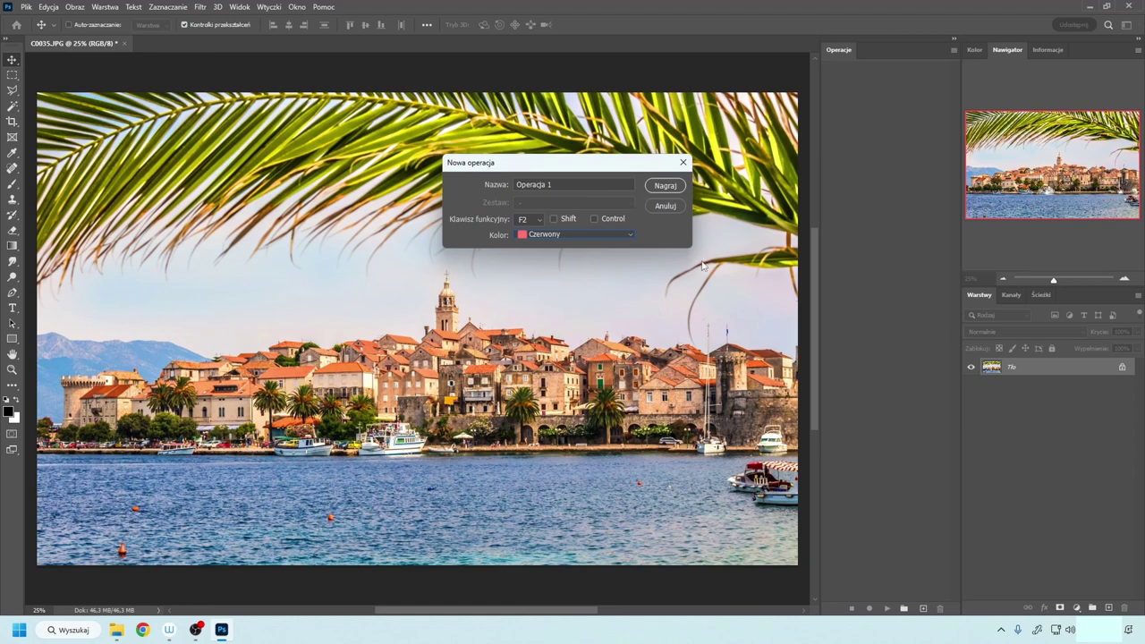
pyautogui.click(954, 50)
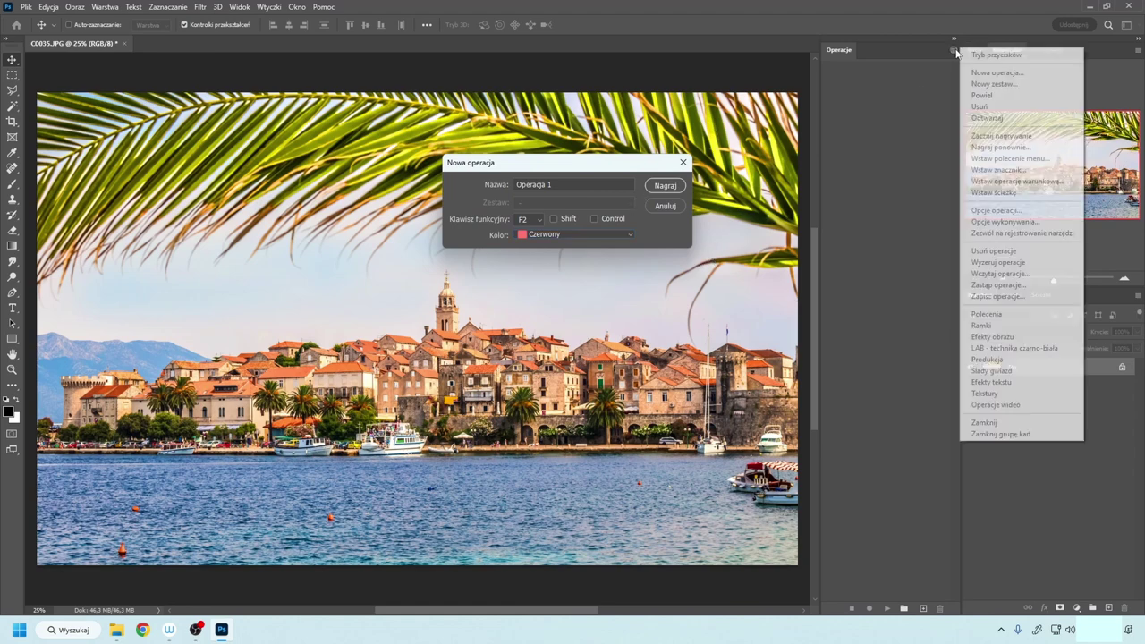
pyautogui.click(957, 54)
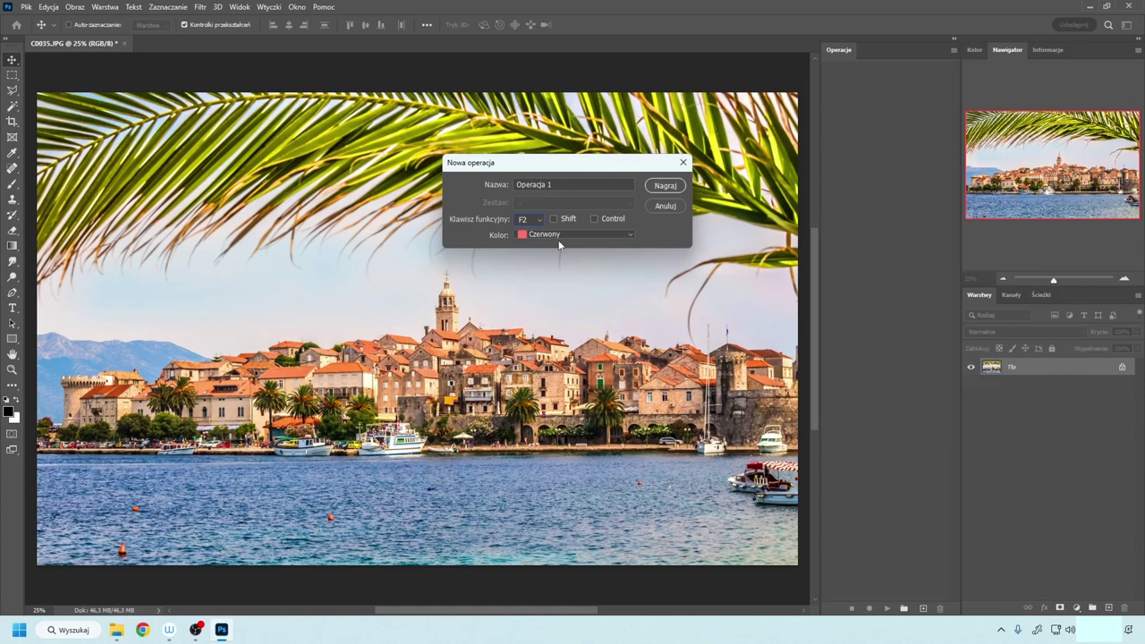
# Resolve the shortcut conflict with Shift+Control+F2 and start recording Operacja 1.
pyautogui.click(672, 191)
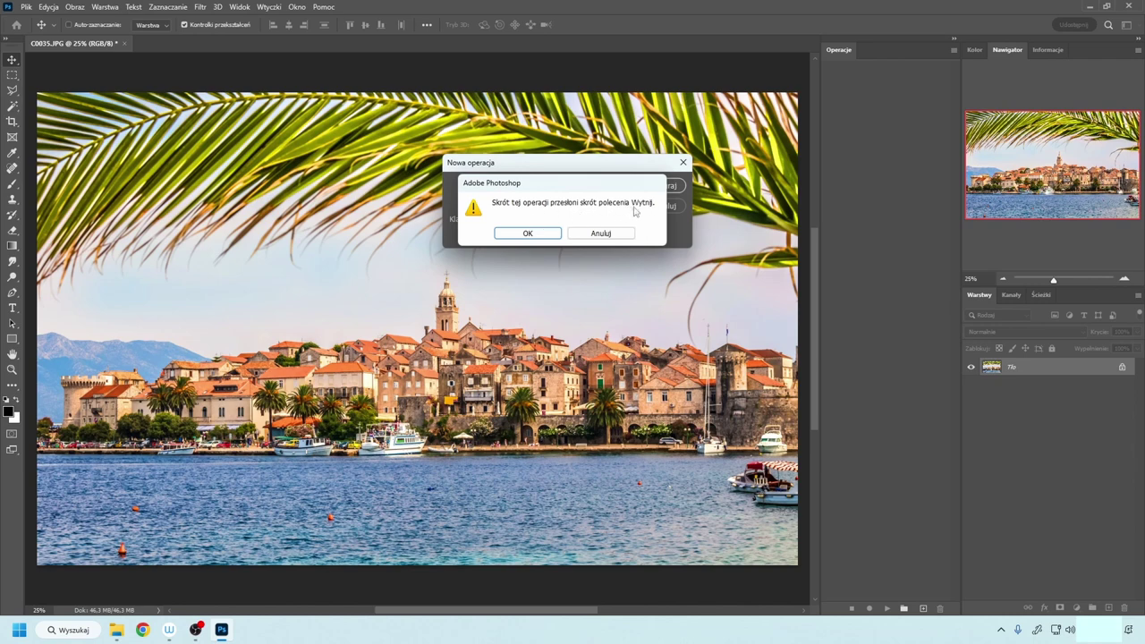
pyautogui.click(601, 233)
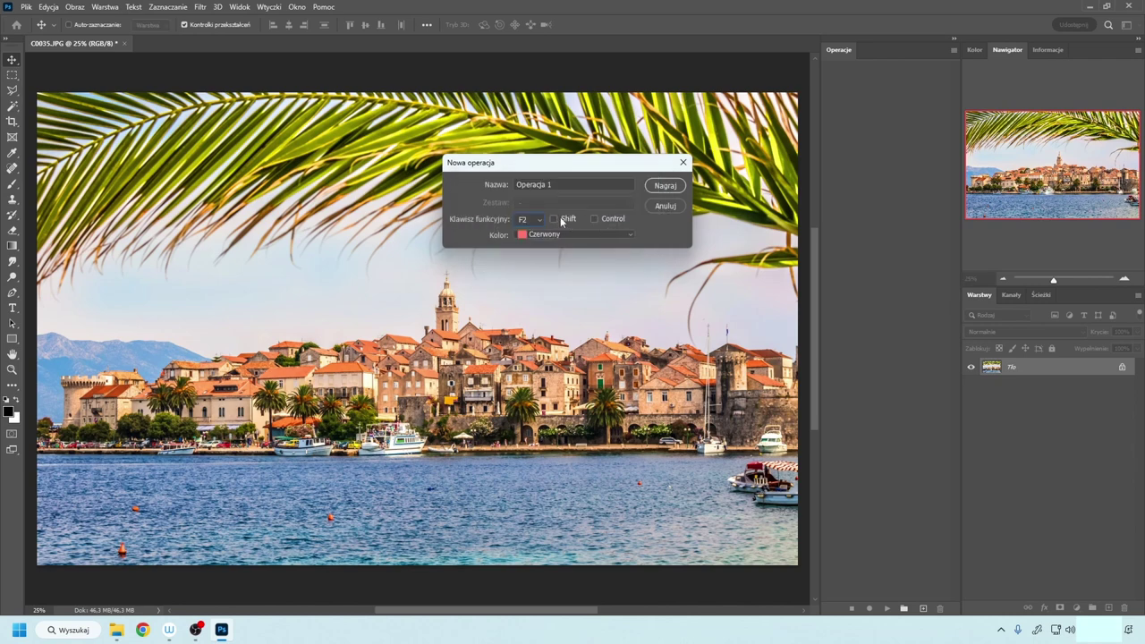
pyautogui.click(563, 220)
pyautogui.click(602, 220)
pyautogui.click(665, 186)
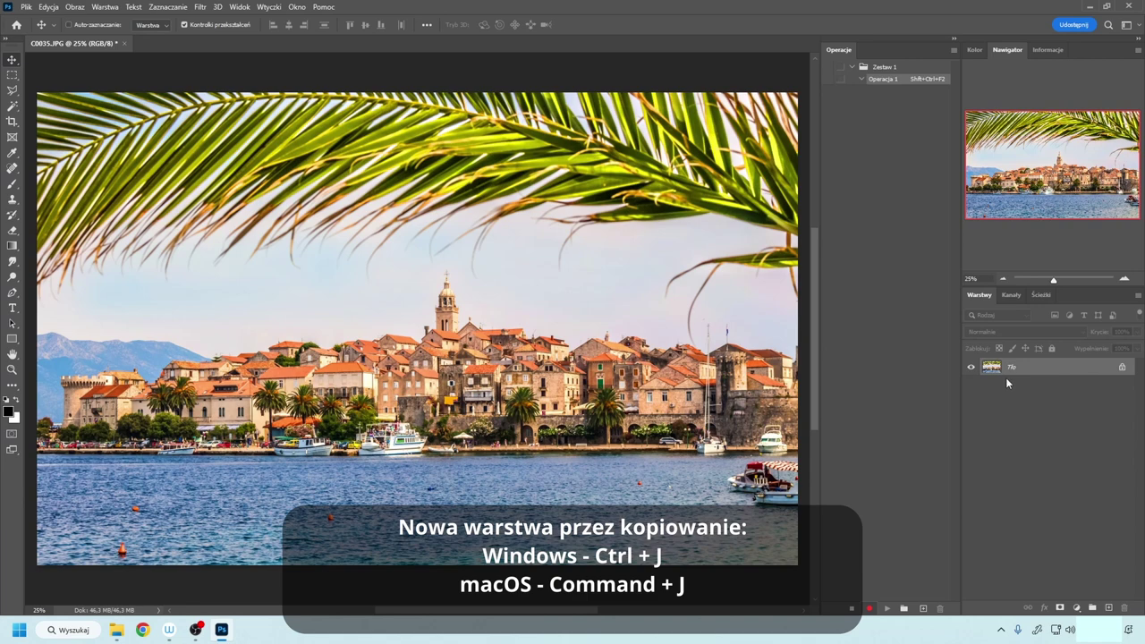
# Duplicate the background to Warstwa 1 and apply the Farba olejna (Oil Paint) filter.
pyautogui.hotkey('ctrl', 'j')
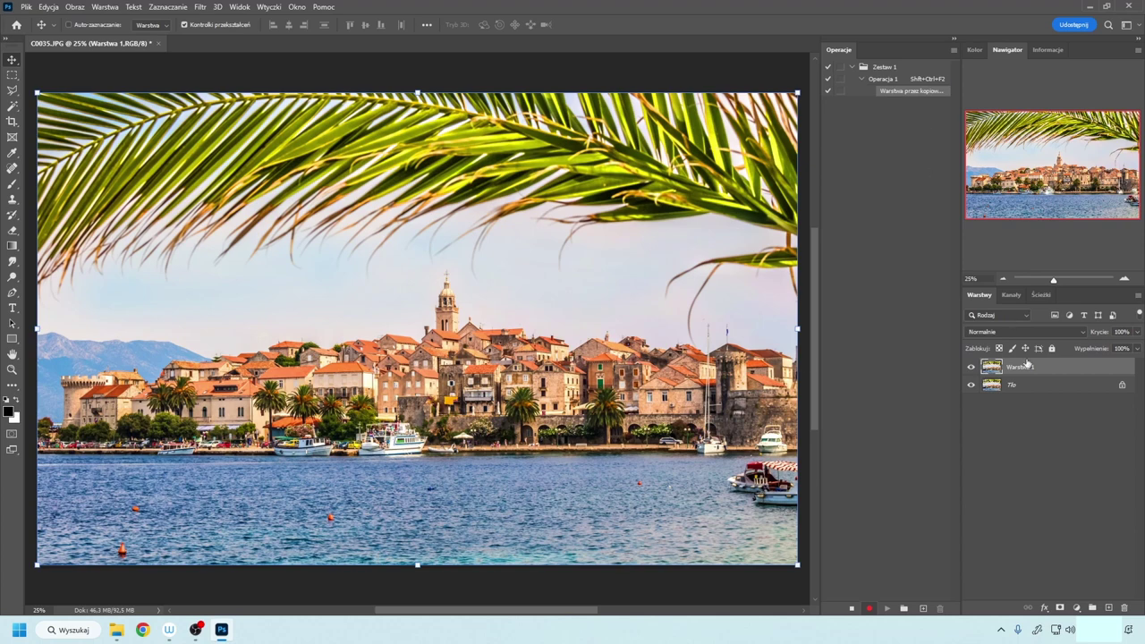
pyautogui.click(200, 7)
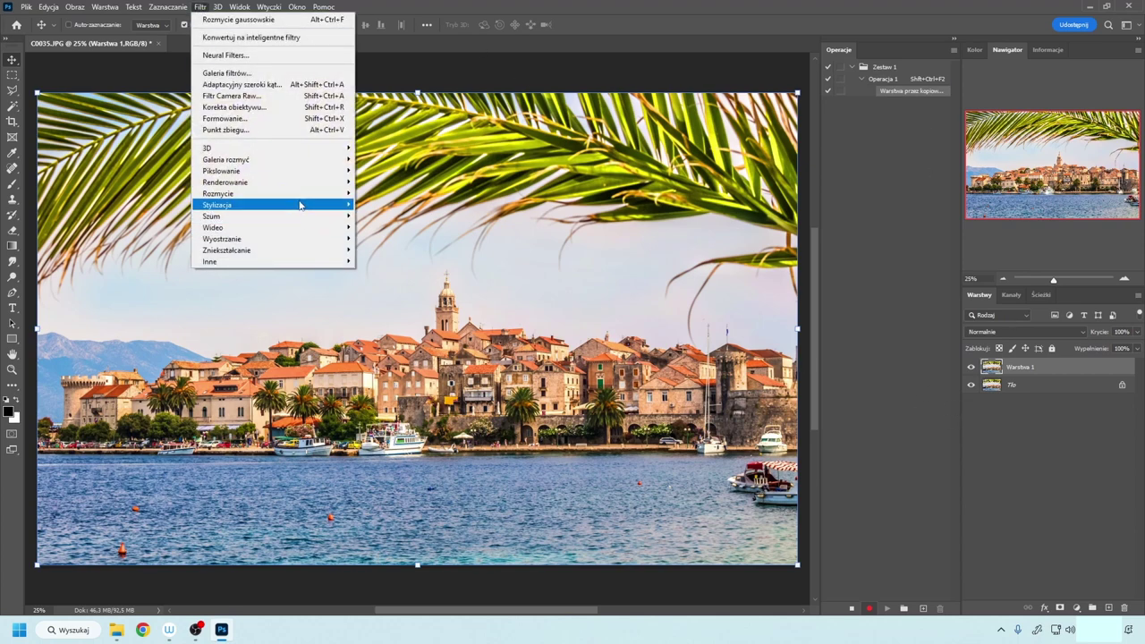
pyautogui.moveTo(217, 205)
pyautogui.click(403, 229)
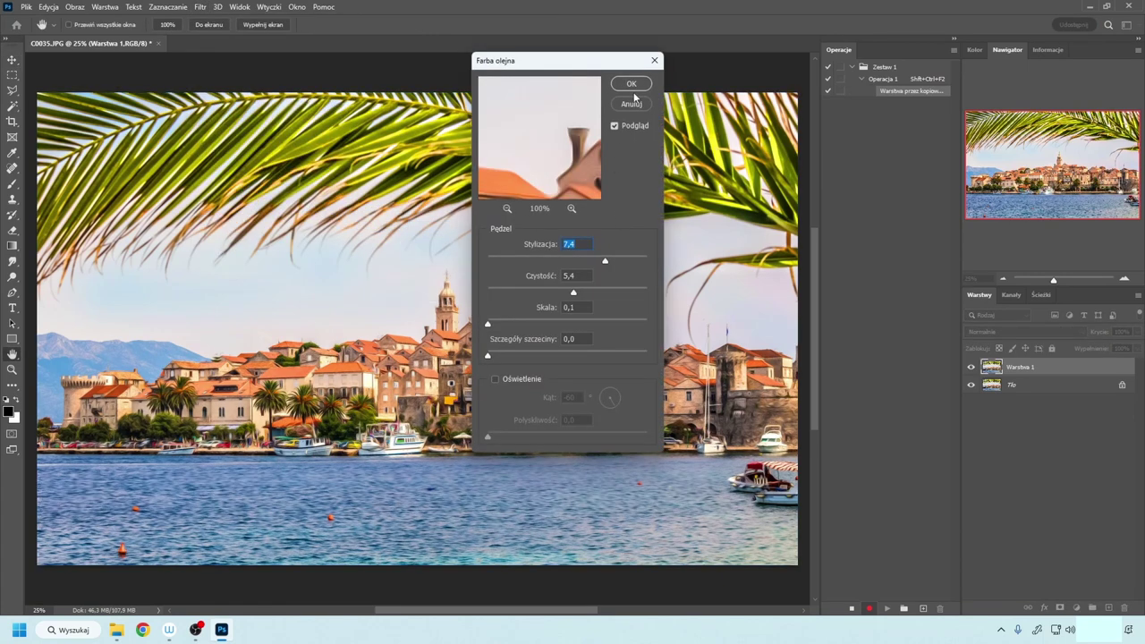
pyautogui.click(631, 85)
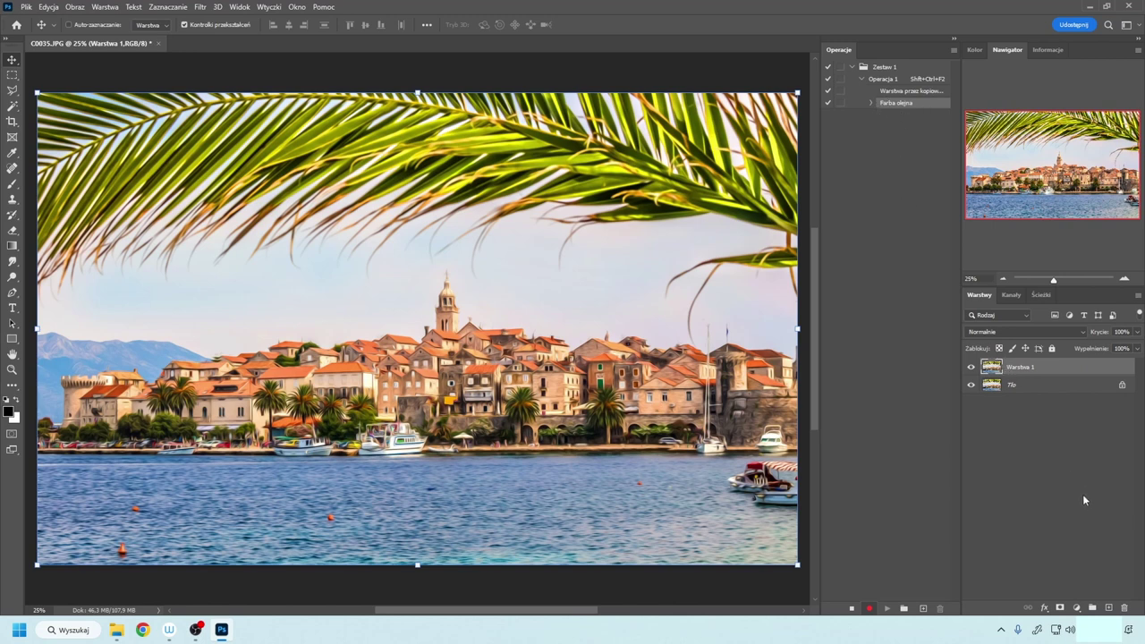
# Add a Color Balance layer with midtones -65 Cyan-Red, +71 Magenta-Green, -70 Yellow-Blue.
pyautogui.click(1076, 608)
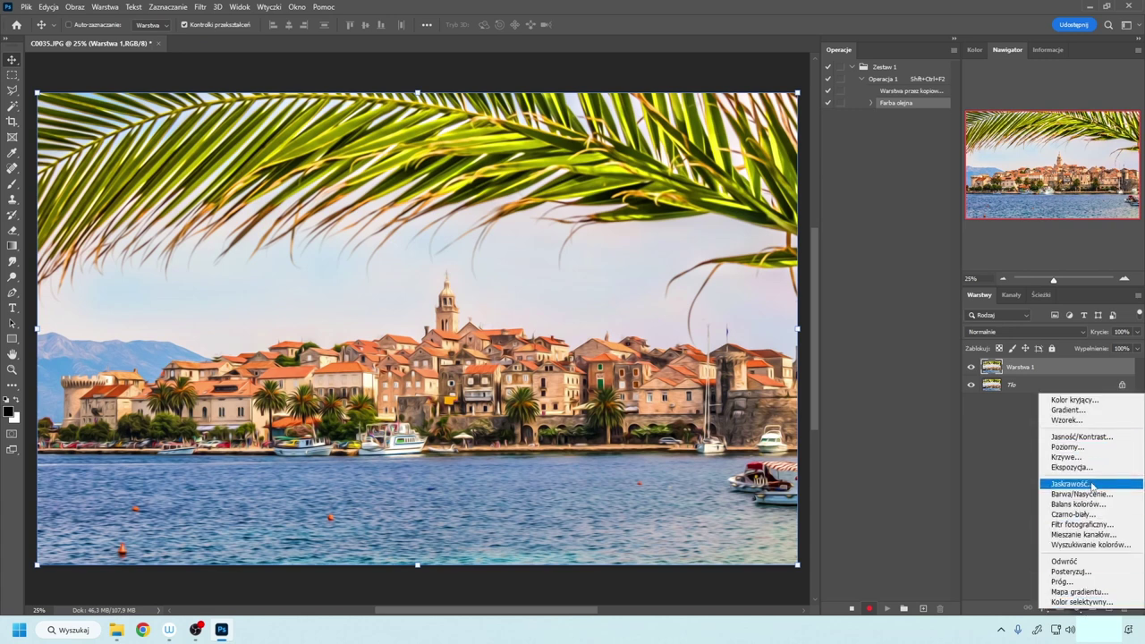
pyautogui.click(1100, 504)
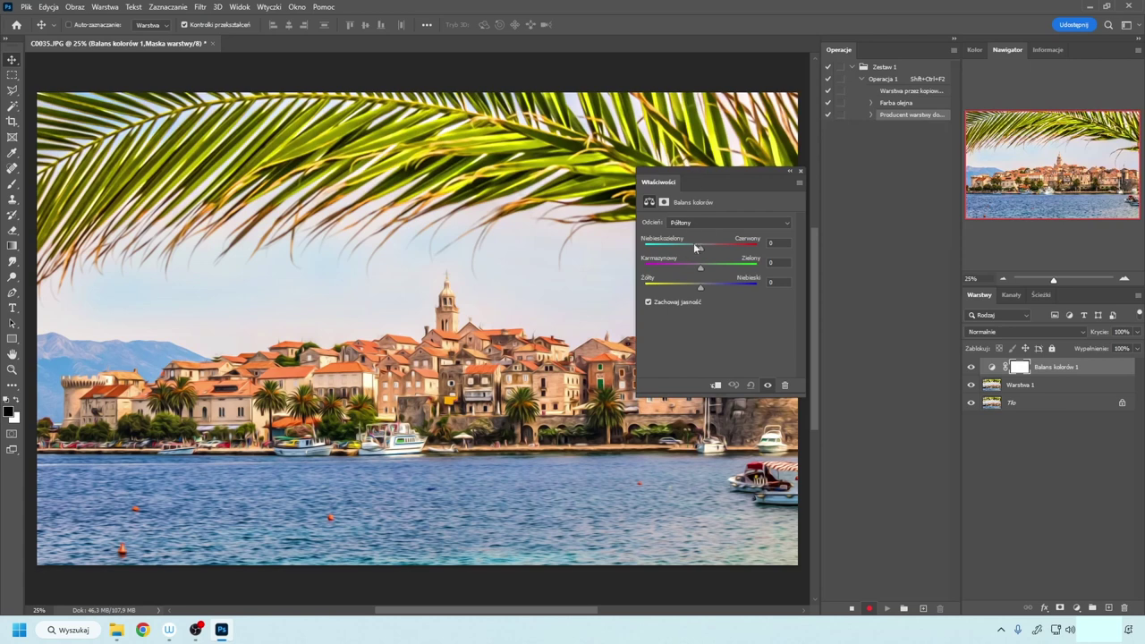
pyautogui.moveTo(702, 251)
pyautogui.mouseDown()
pyautogui.moveTo(663, 250)
pyautogui.moveTo(740, 268)
pyautogui.mouseUp()
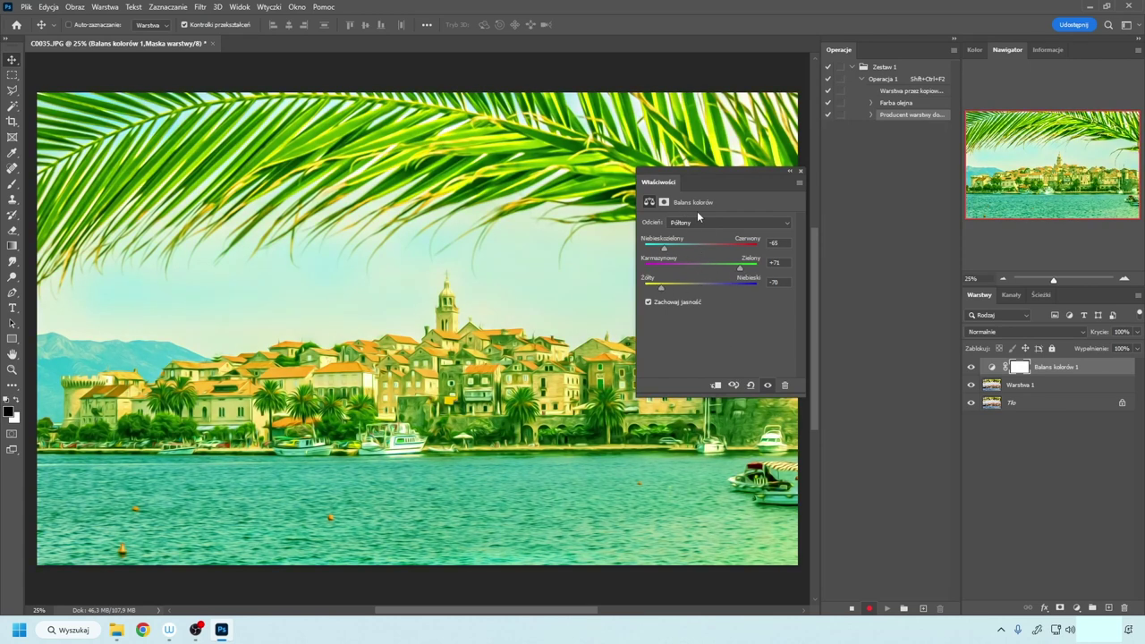
pyautogui.click(799, 170)
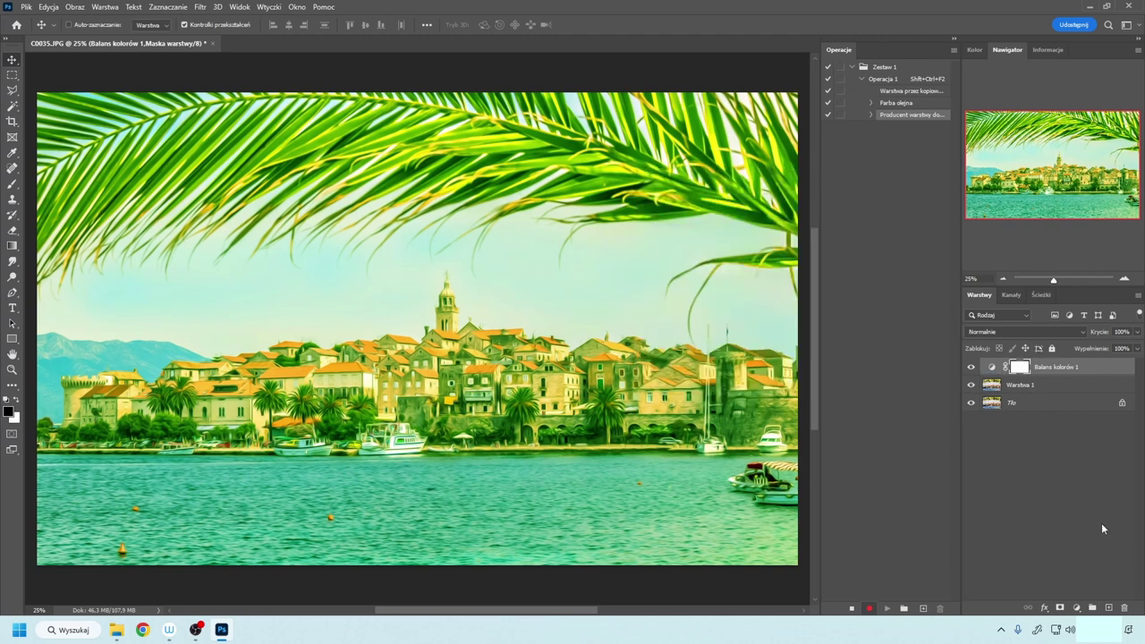
pyautogui.click(1077, 607)
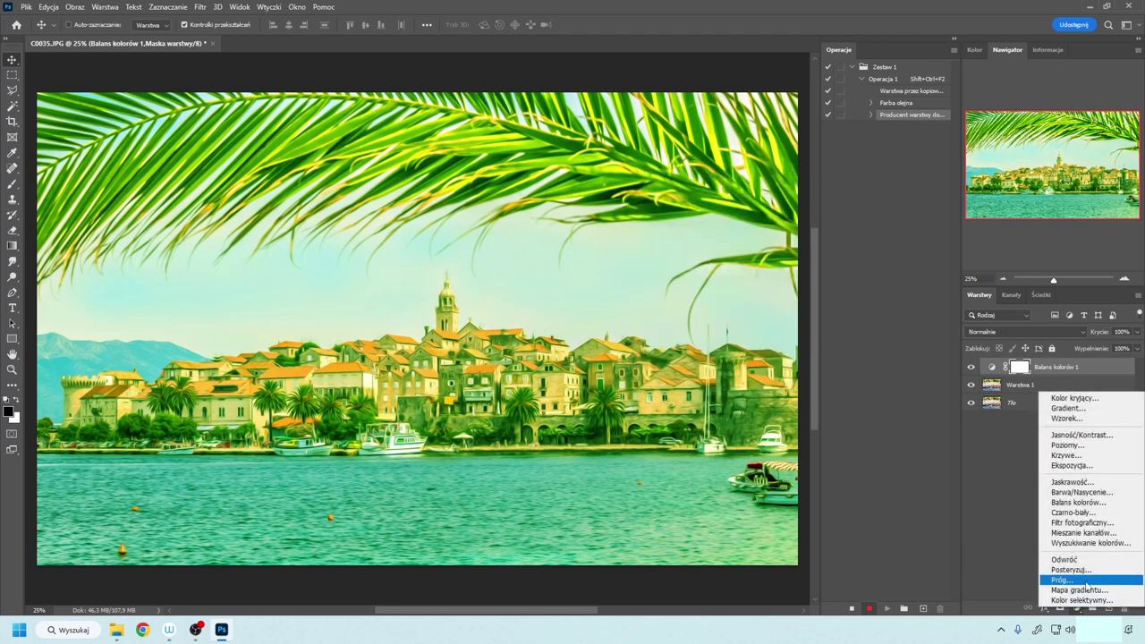
# Add a Levels adjustment layer with black input 38 and a pulled-in white point.
pyautogui.click(1067, 444)
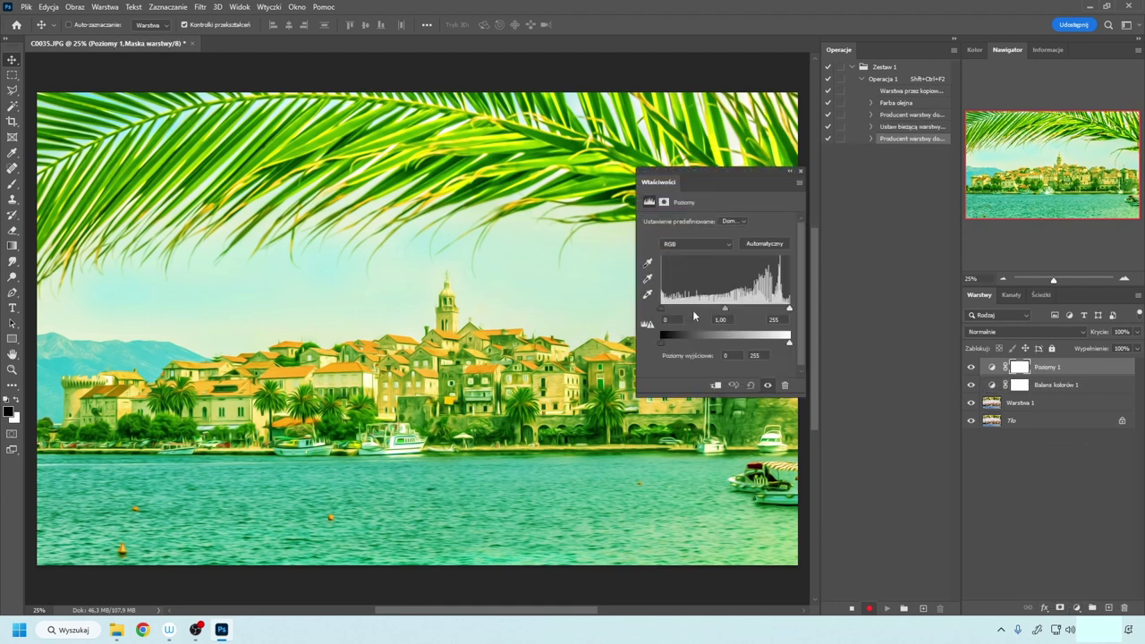
pyautogui.moveTo(664, 309); pyautogui.dragTo(680, 309)
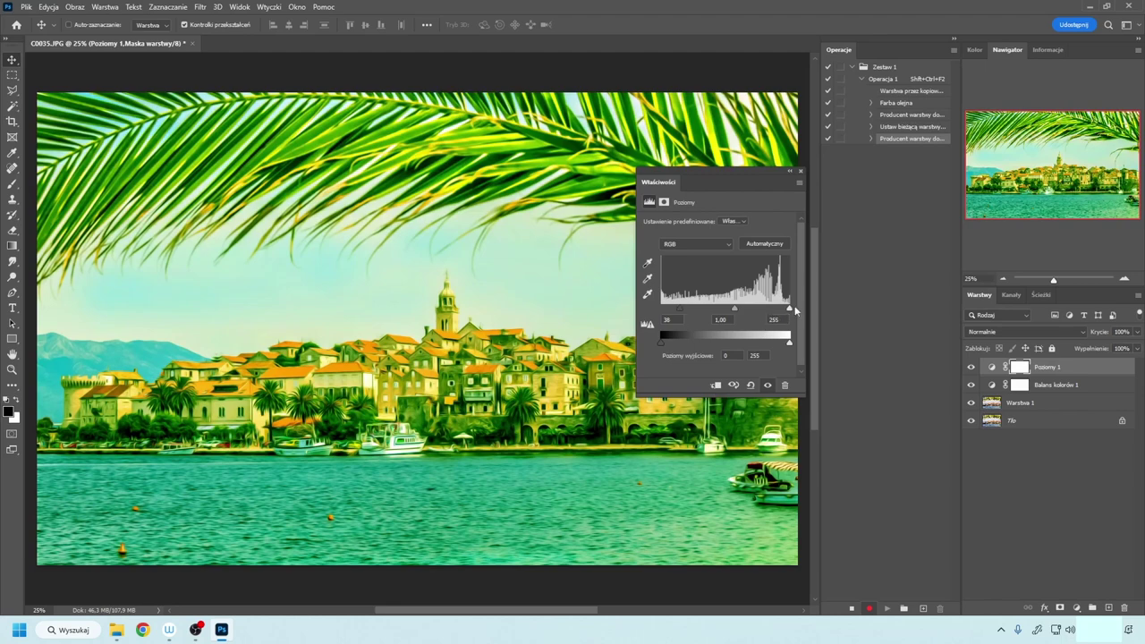
pyautogui.moveTo(789, 308); pyautogui.dragTo(730, 311)
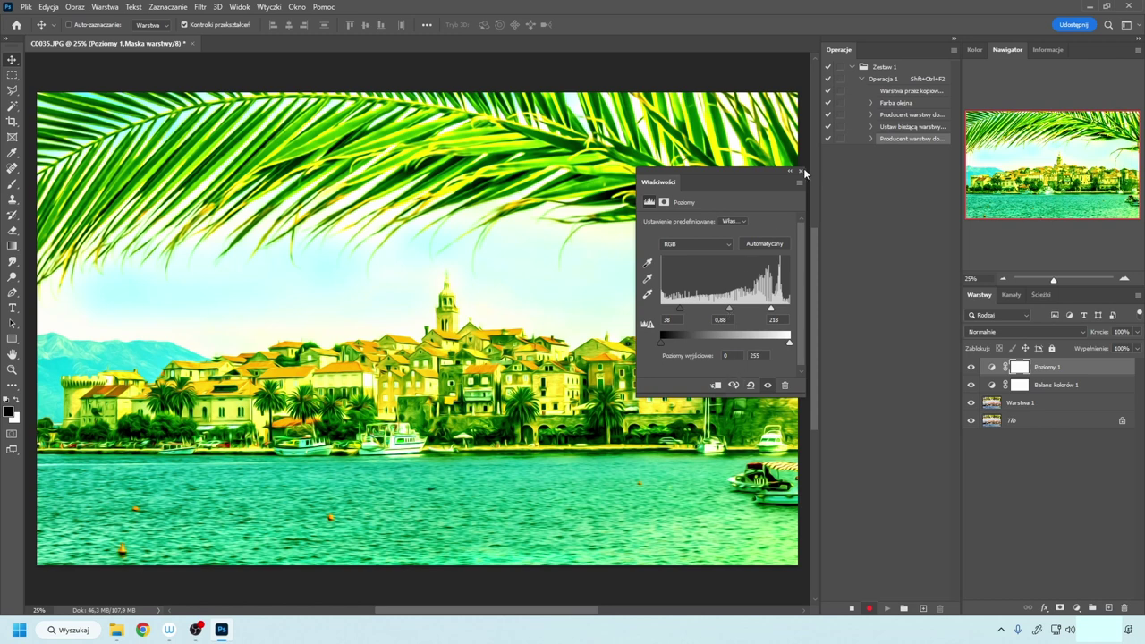
pyautogui.click(801, 170)
# Label Poziomy 1 orange and Balans kolorów 1 green, then stop recording.
pyautogui.rightClick(992, 370)
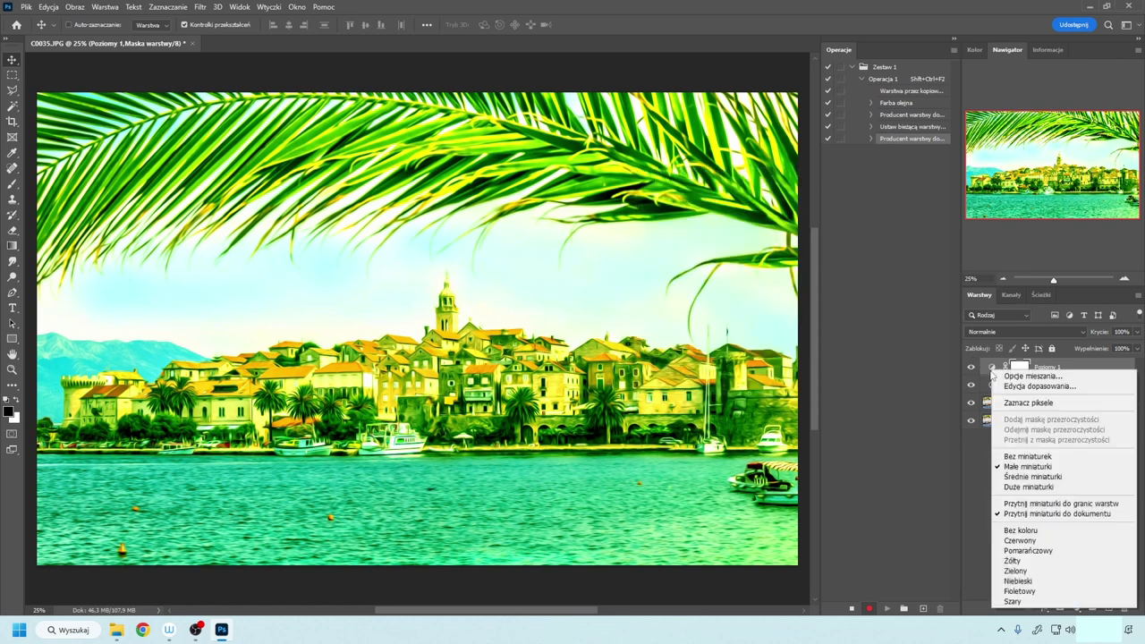
pyautogui.click(1043, 551)
pyautogui.click(1020, 387)
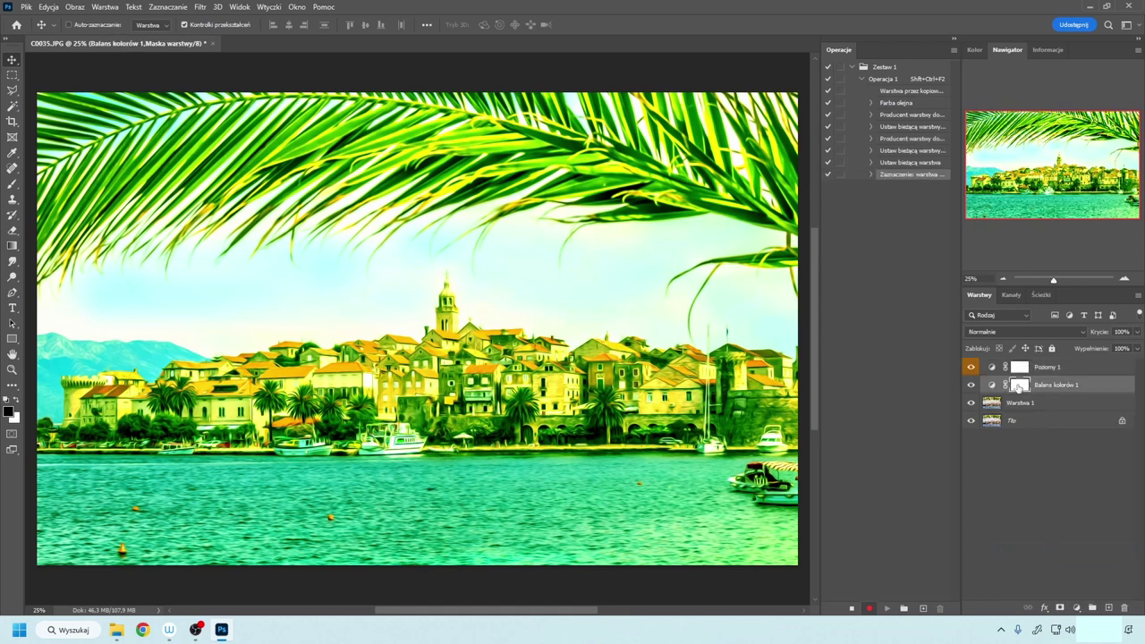
pyautogui.rightClick(999, 386)
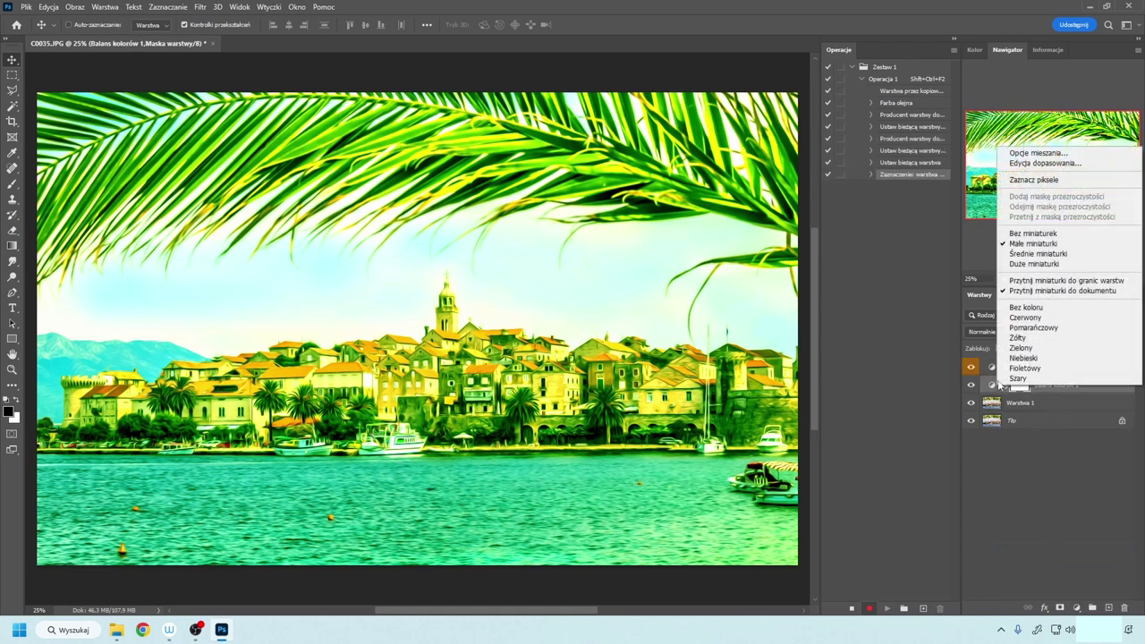
pyautogui.click(1038, 350)
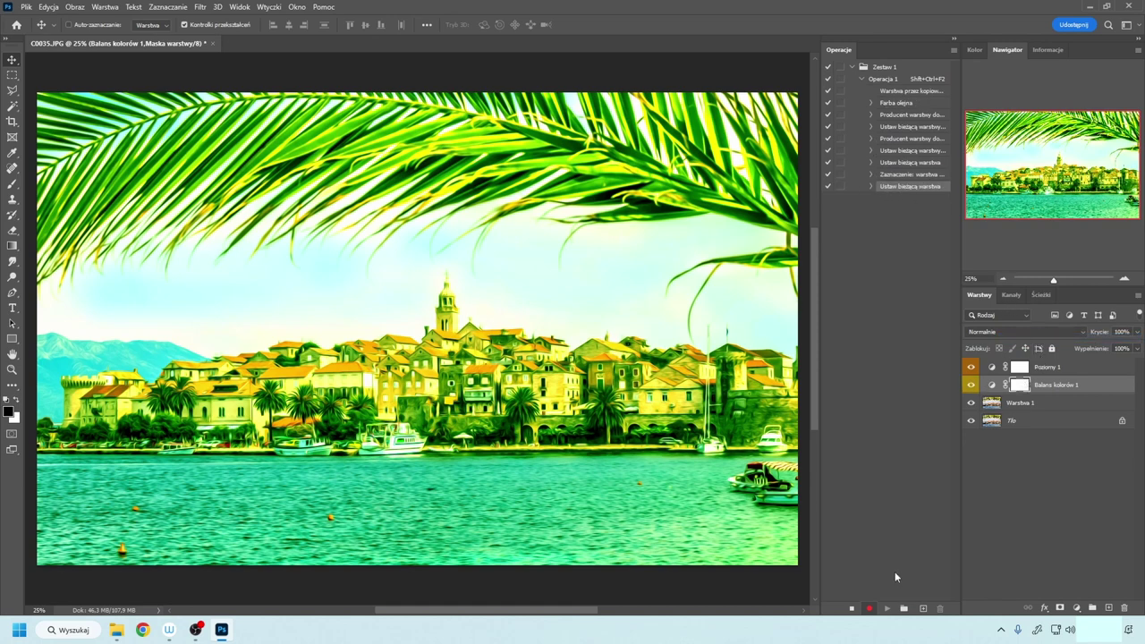
pyautogui.click(851, 608)
# Replay the Operacja 1 action on the 408.jpg meadow photo.
pyautogui.click(862, 79)
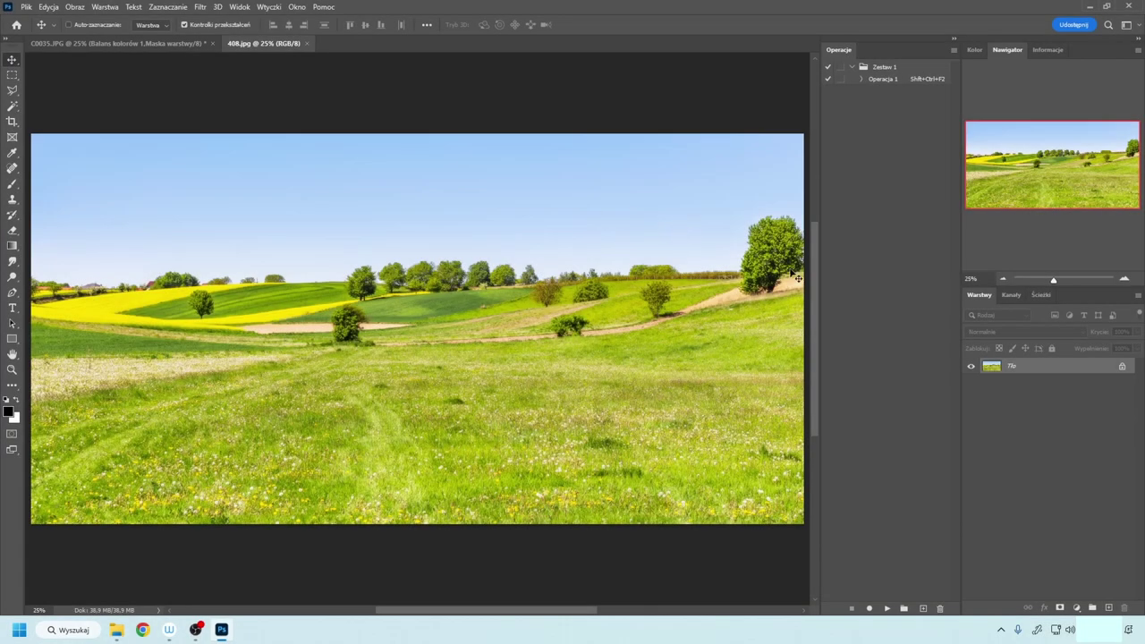
pyautogui.click(884, 83)
pyautogui.click(887, 608)
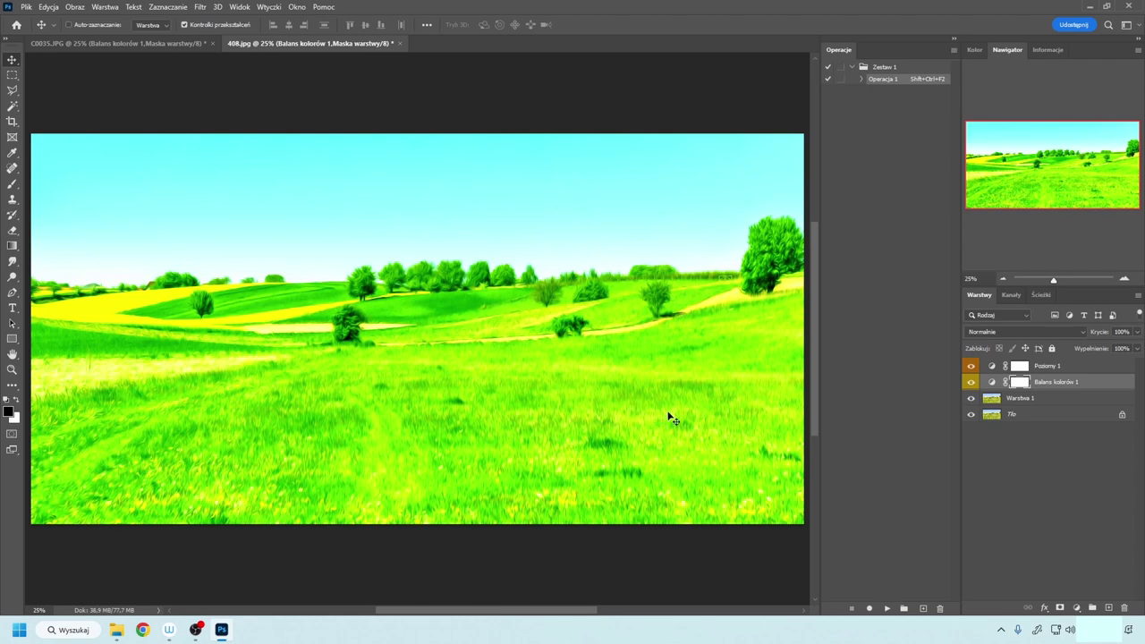
# Browse the open photos and settle on the IMG_1108 bottle No 2 image.
pyautogui.click(146, 40)
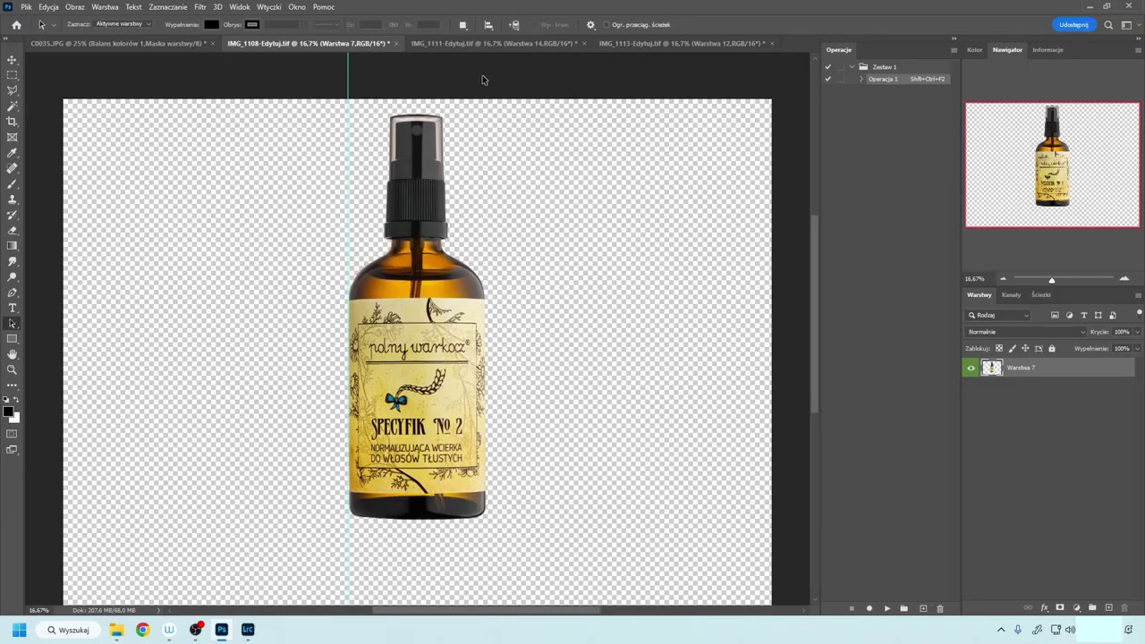
pyautogui.click(495, 44)
pyautogui.click(650, 44)
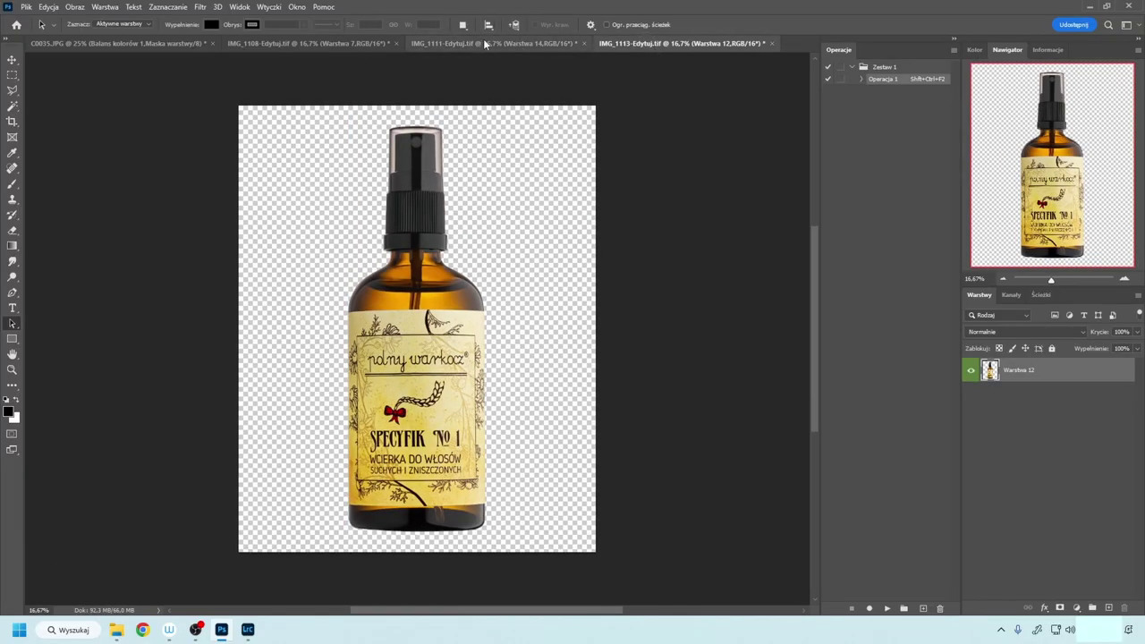
pyautogui.click(385, 44)
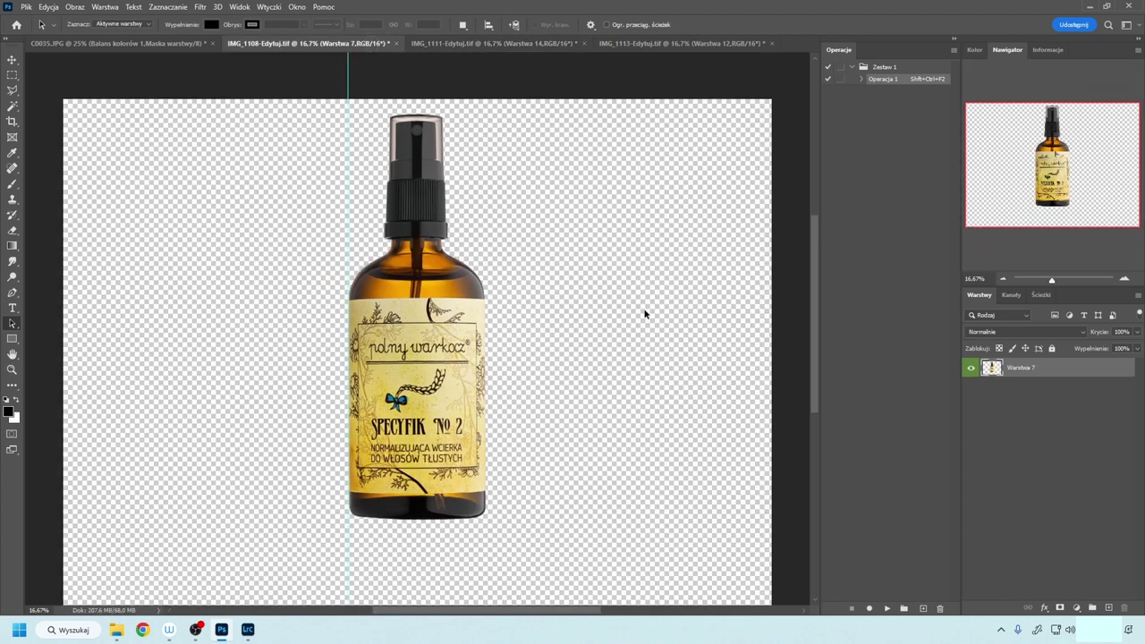
pyautogui.click(517, 45)
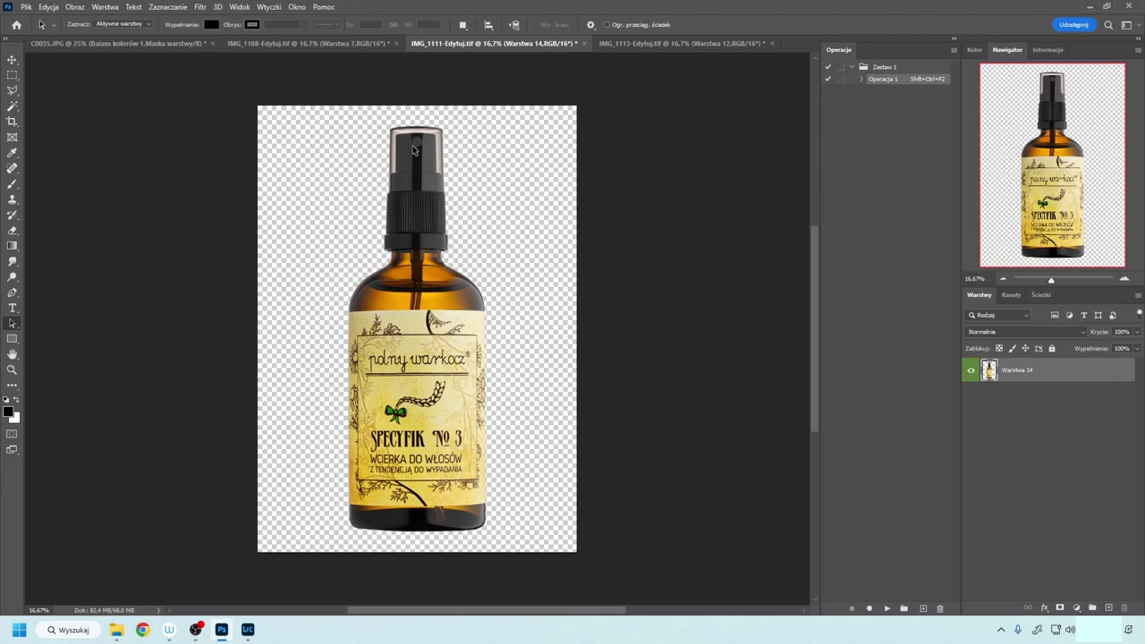
pyautogui.click(379, 45)
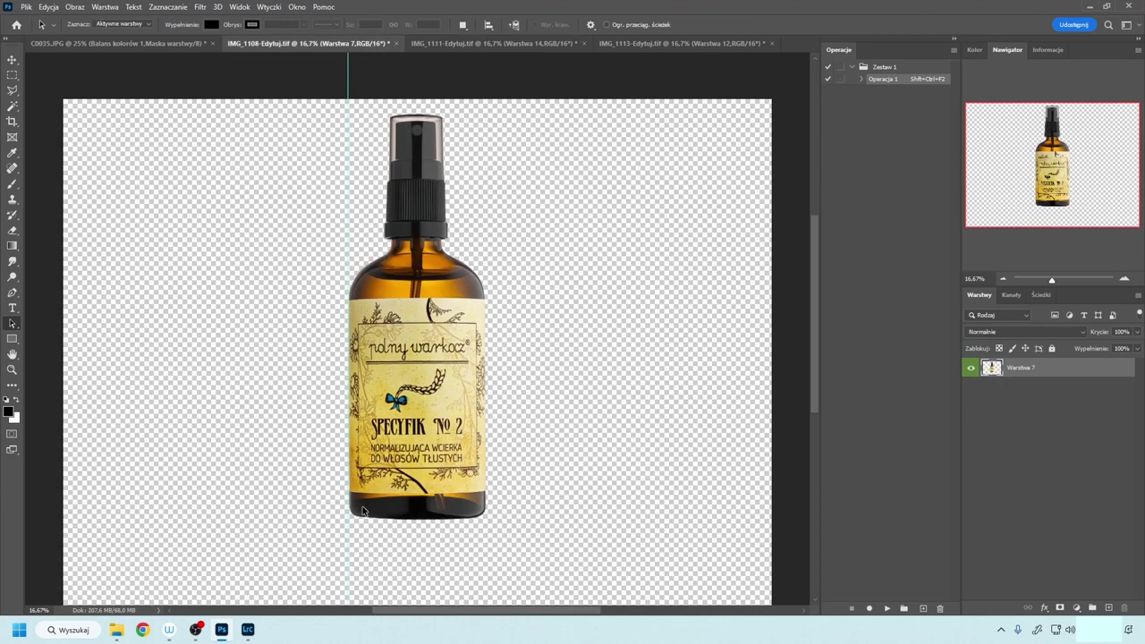
pyautogui.click(688, 44)
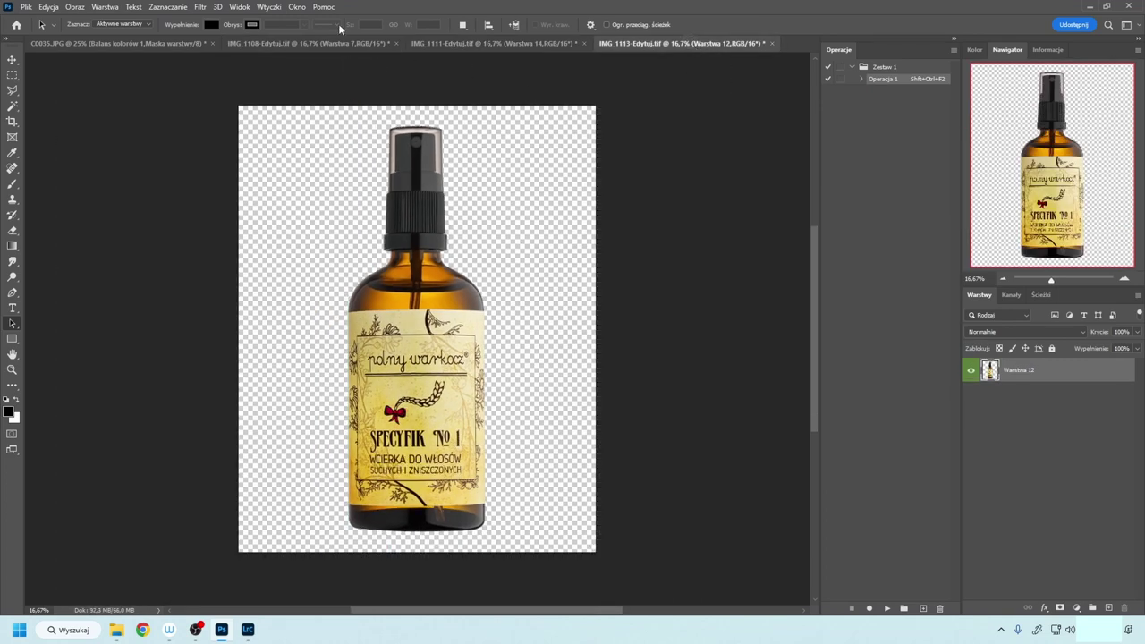
pyautogui.click(356, 42)
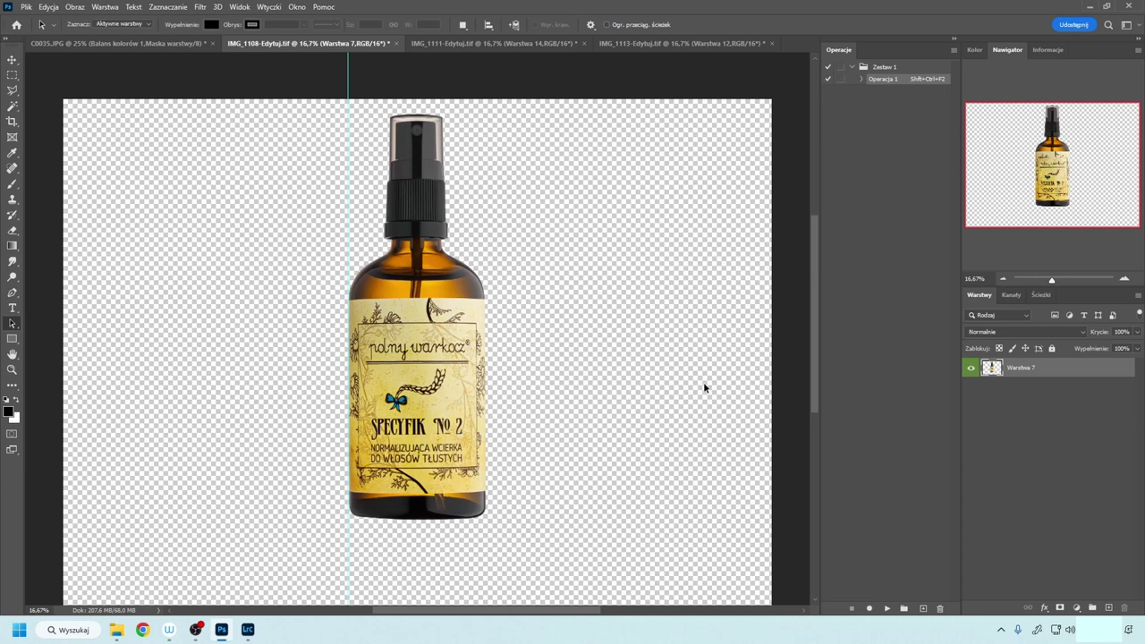
pyautogui.moveTo(703, 382); pyautogui.dragTo(735, 389)
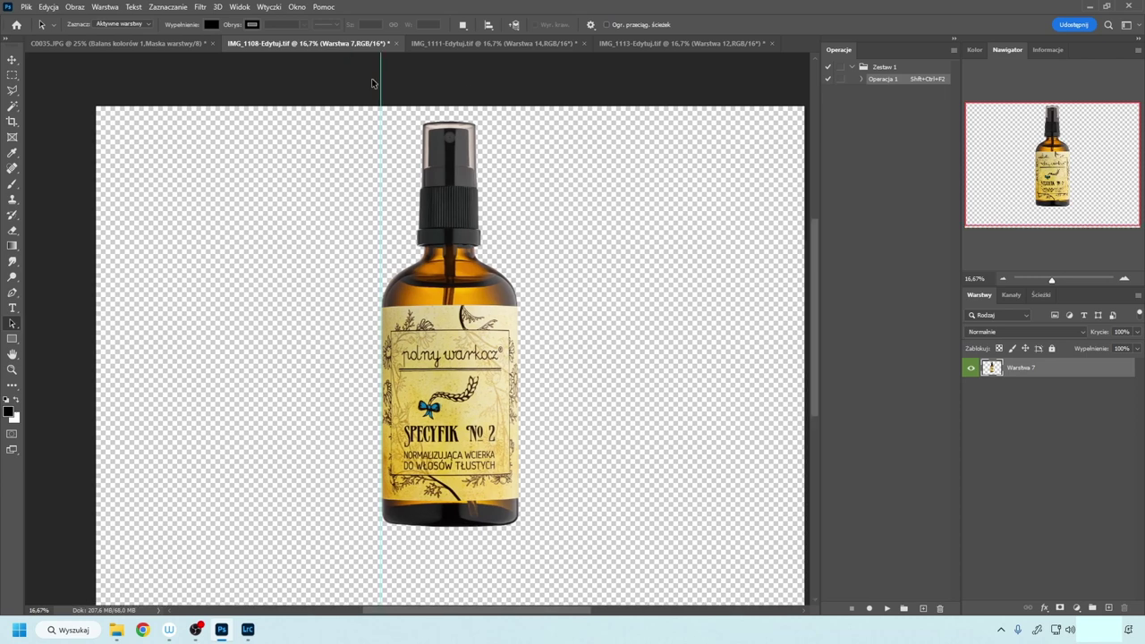
# Start a 1:1 square crop on the IMG_1108 bottle image.
pyautogui.click(12, 120)
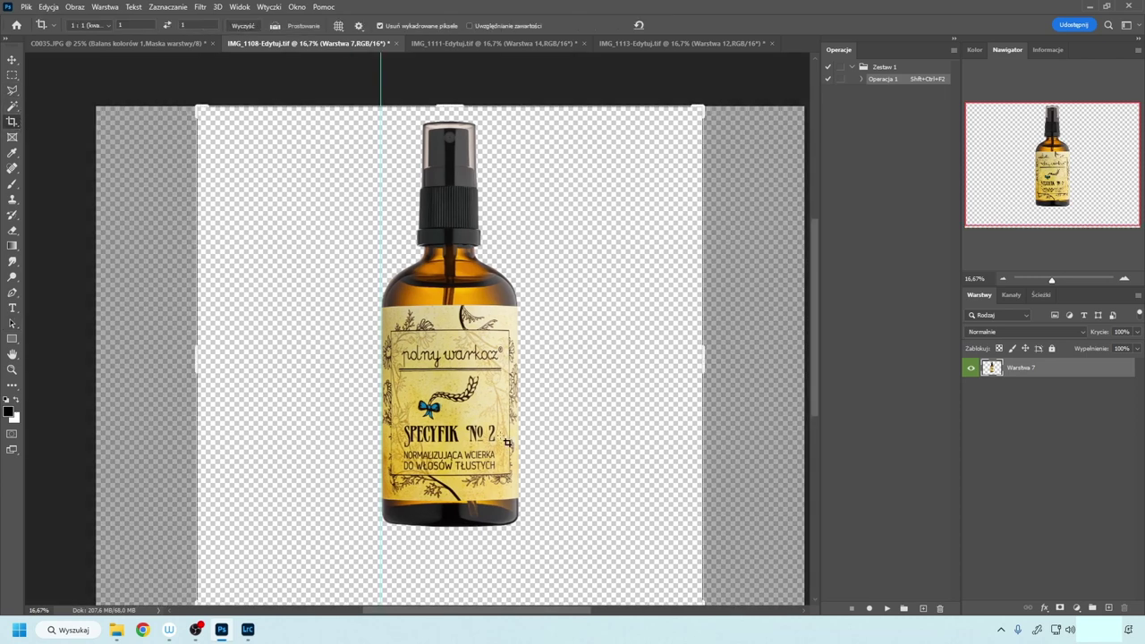
pyautogui.click(106, 29)
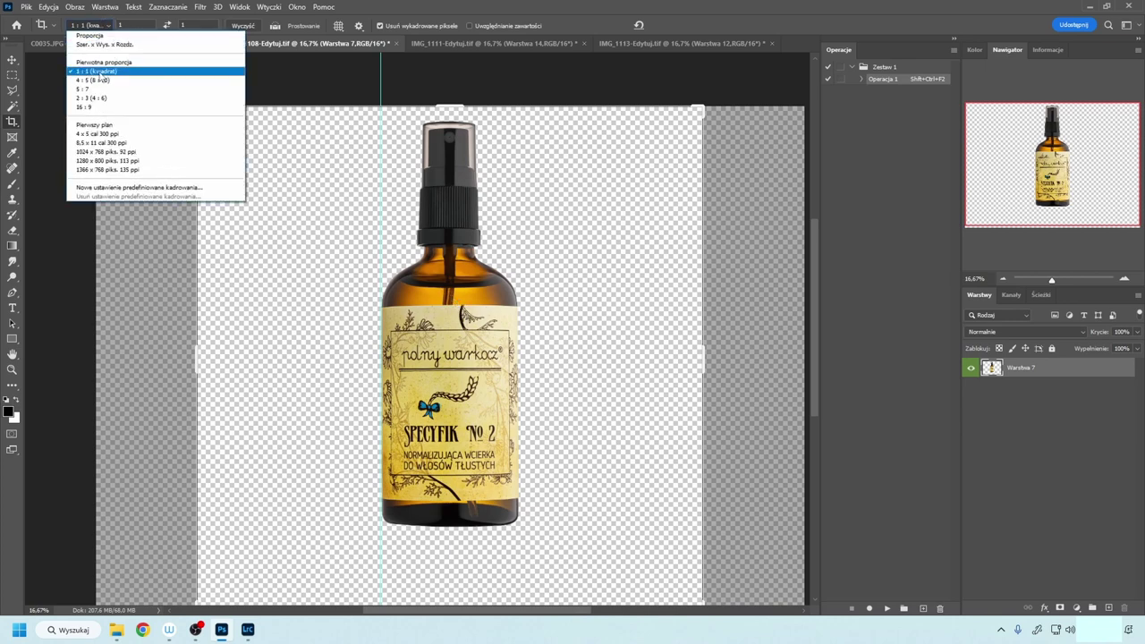
pyautogui.click(99, 77)
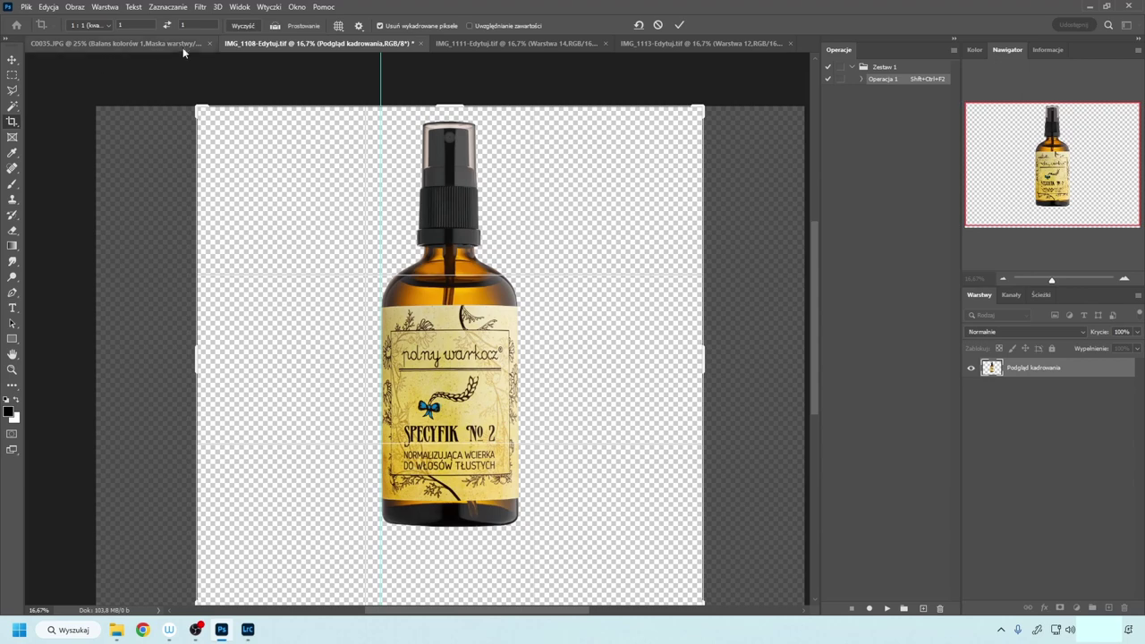
pyautogui.moveTo(449, 108)
pyautogui.mouseDown()
pyautogui.moveTo(453, 126)
pyautogui.moveTo(459, 115)
pyautogui.mouseUp()
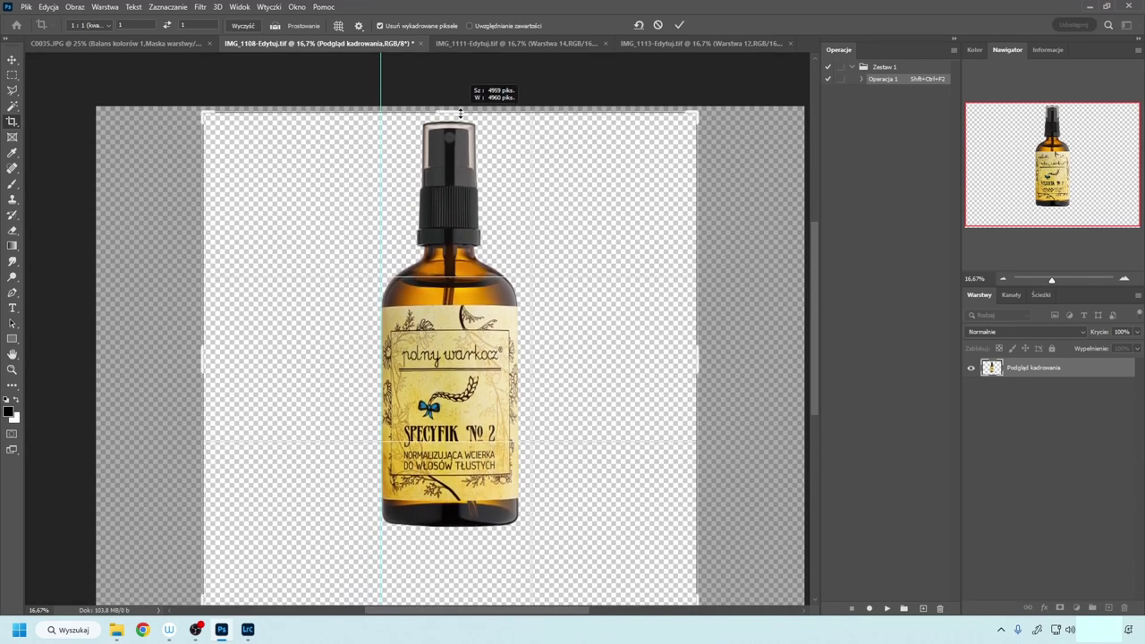
pyautogui.moveTo(458, 115); pyautogui.dragTo(456, 114)
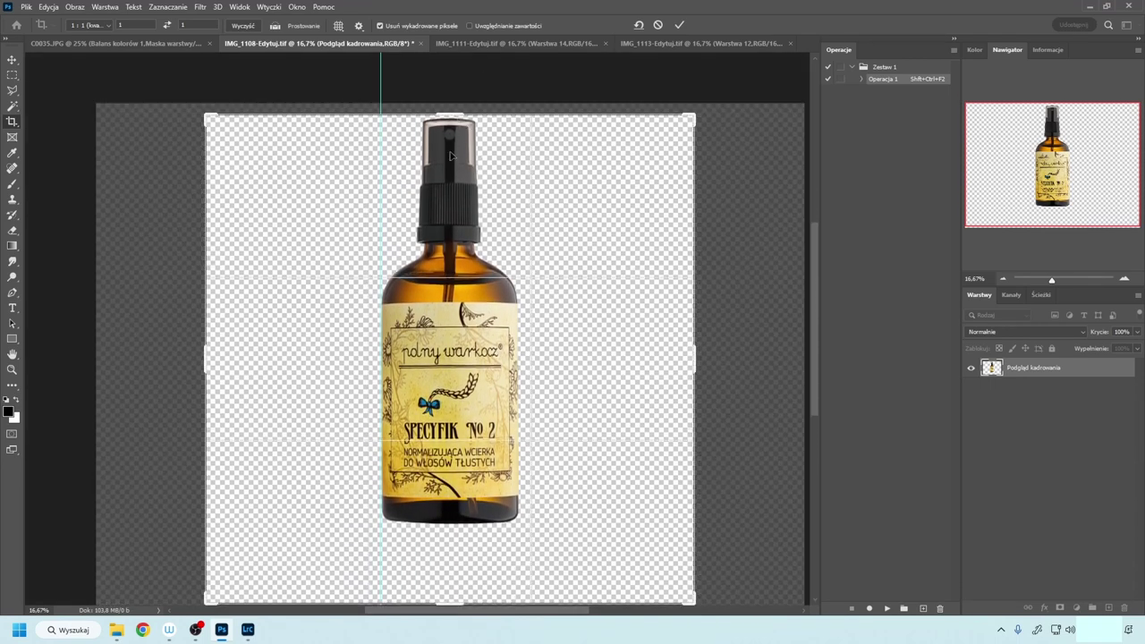
# Enable View > Snap To > Layers, fit the square crop tightly to the bottle, and apply it.
pyautogui.click(240, 7)
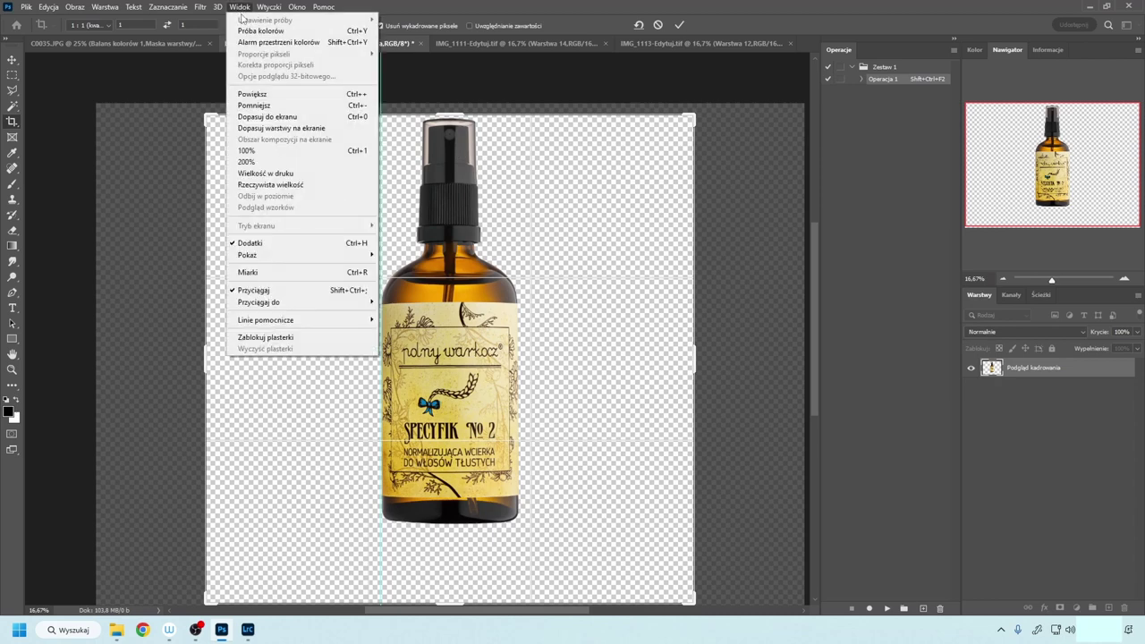
pyautogui.moveTo(259, 302)
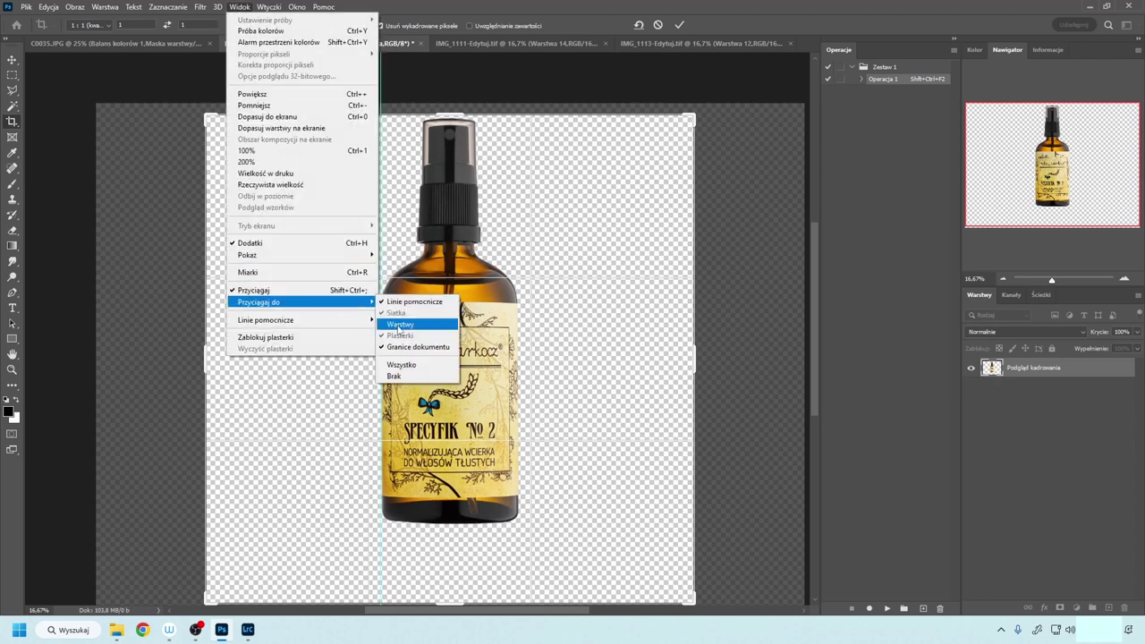
pyautogui.click(398, 324)
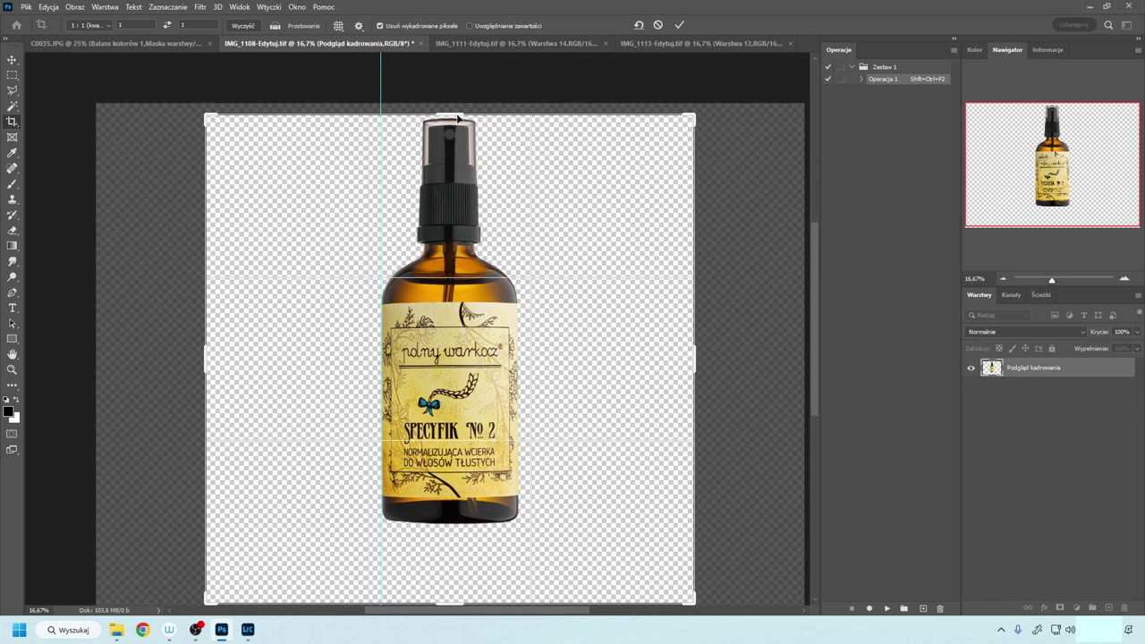
pyautogui.moveTo(457, 119); pyautogui.dragTo(456, 117)
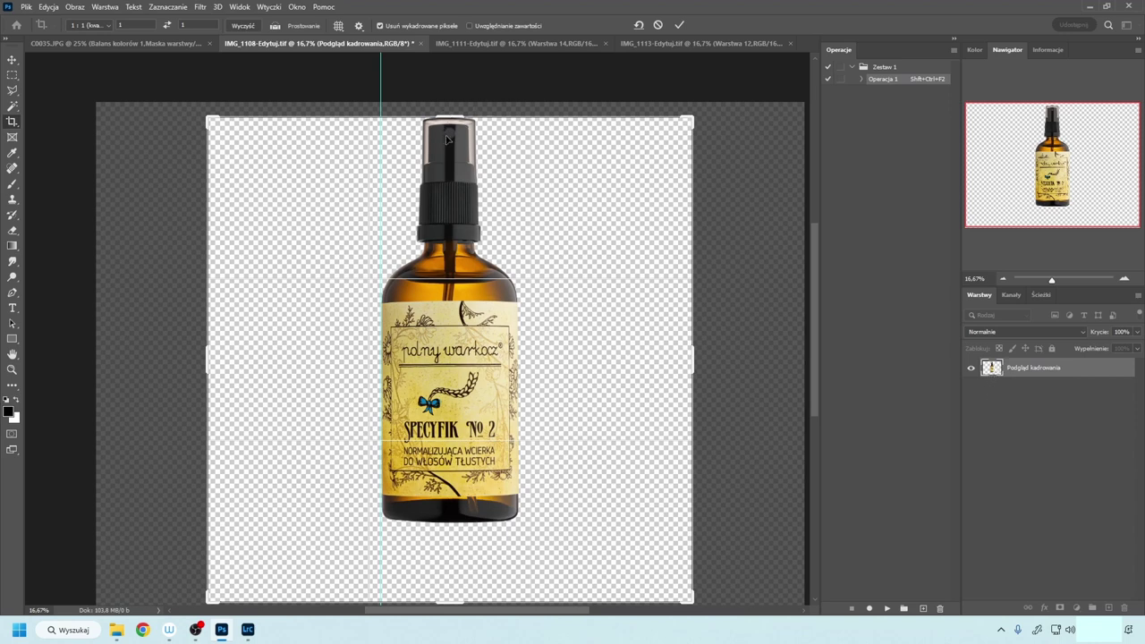
pyautogui.moveTo(449, 602); pyautogui.dragTo(461, 570)
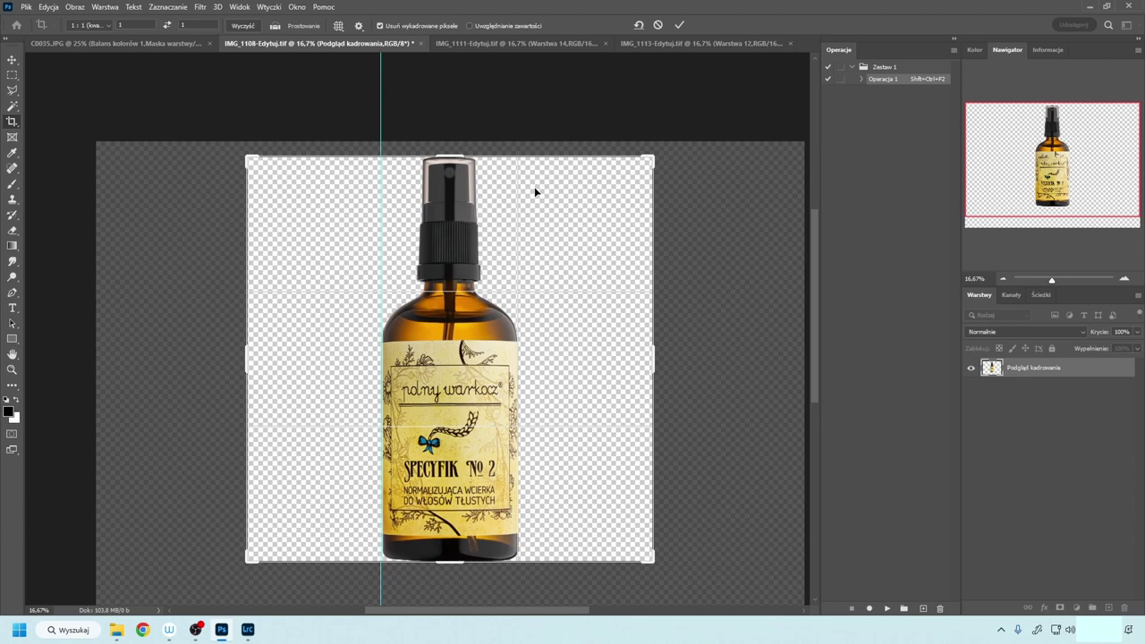
pyautogui.press('Return')
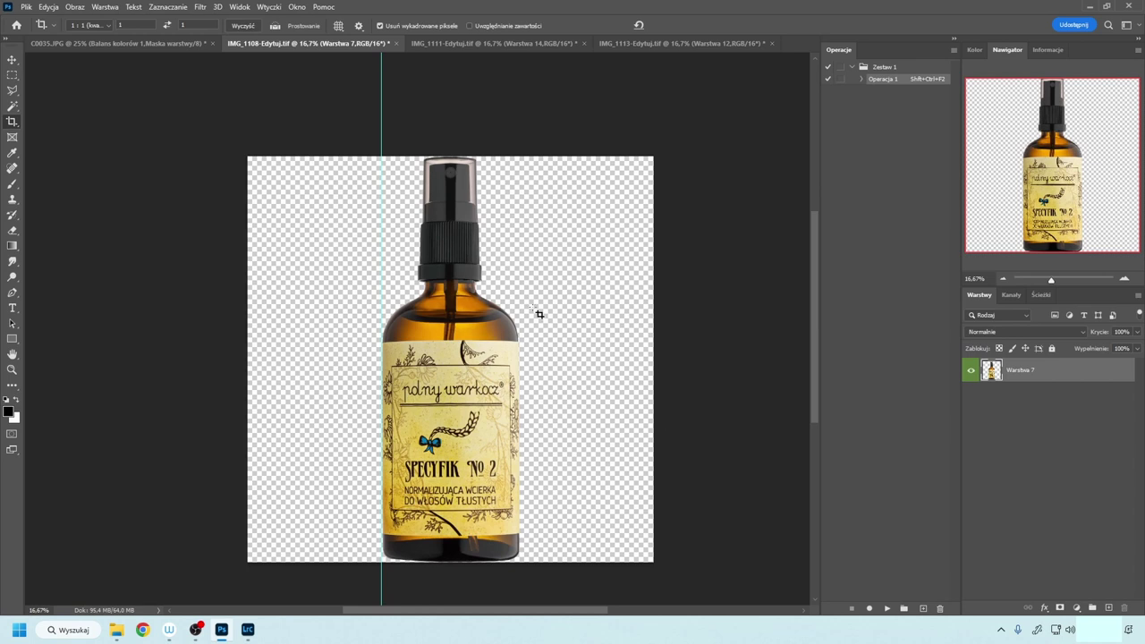
# Start recording a new grey-labelled action named 'Ramka 10%'.
pyautogui.click(924, 609)
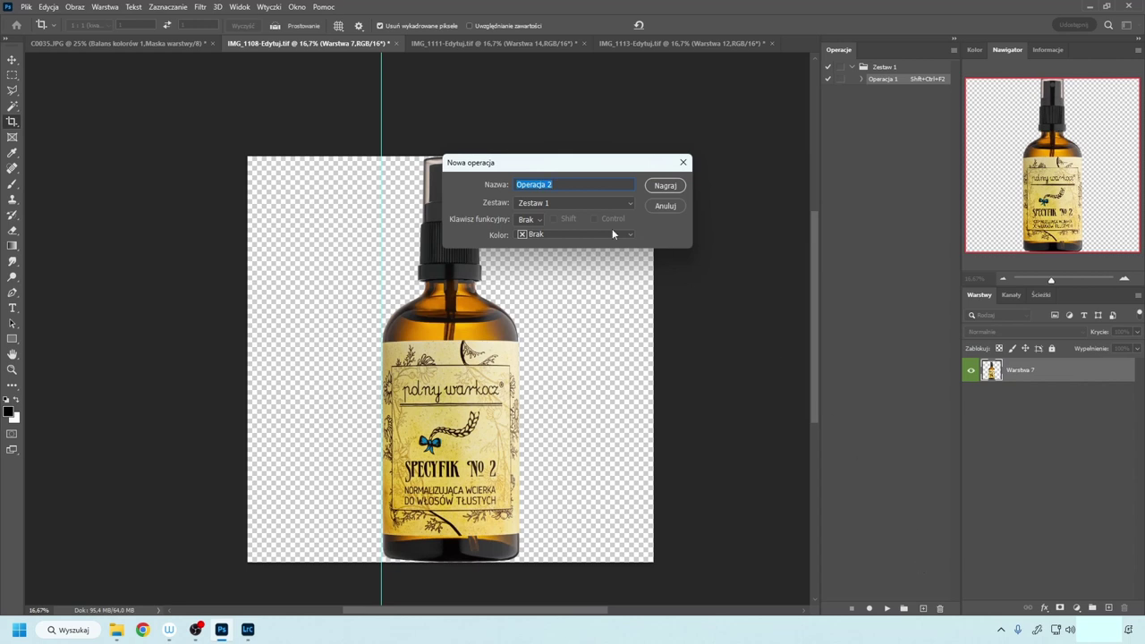
pyautogui.click(565, 234)
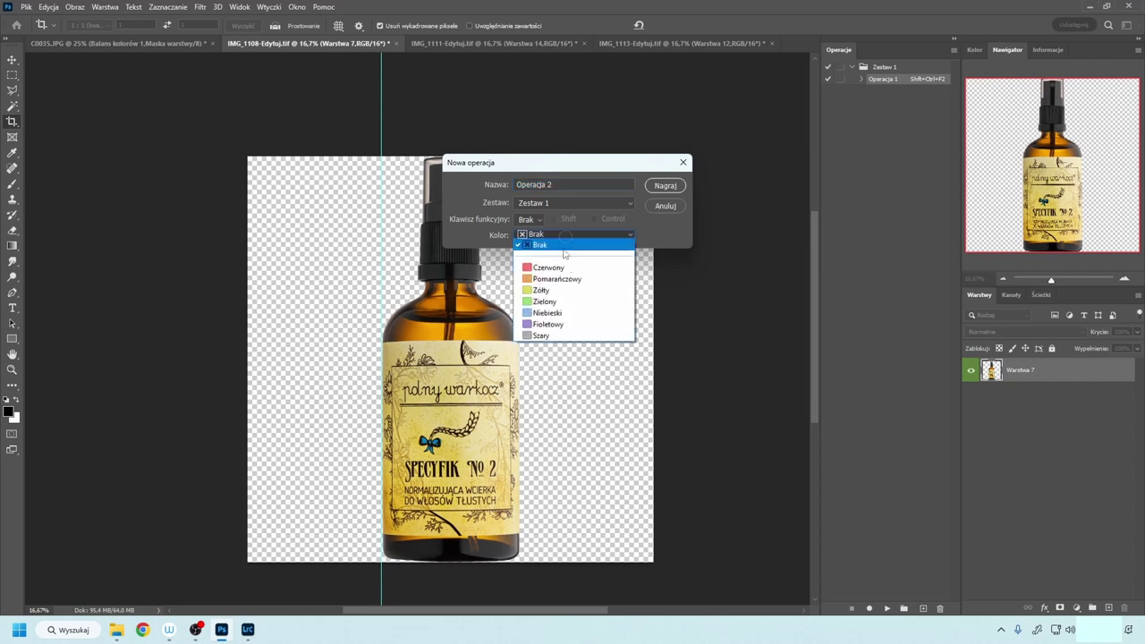
pyautogui.click(556, 336)
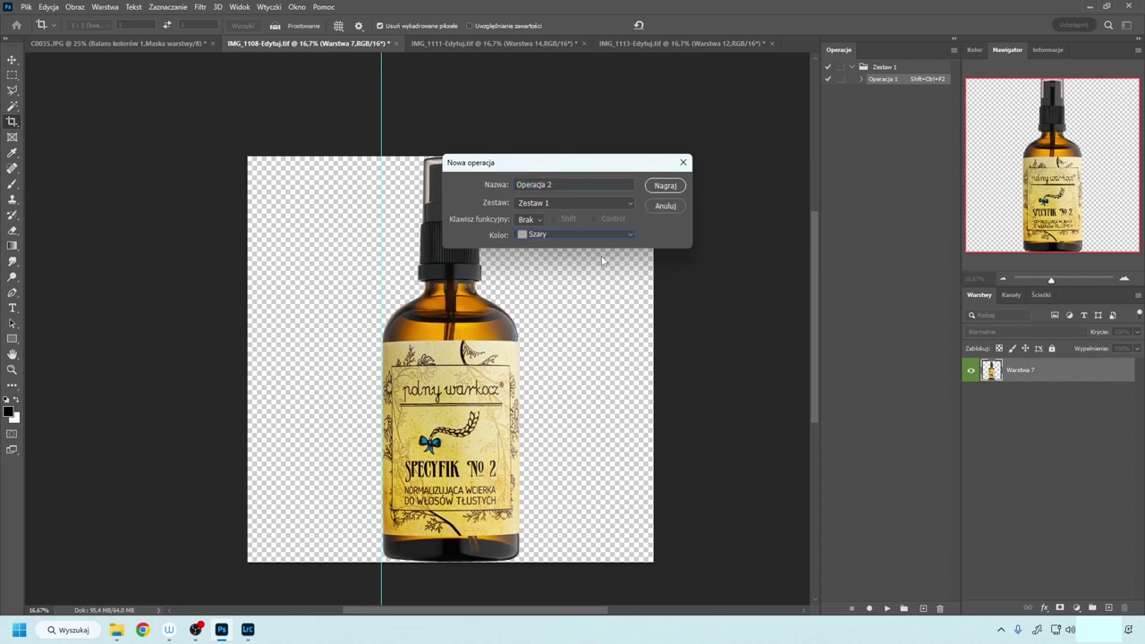
pyautogui.click(567, 203)
pyautogui.tripleClick(558, 185)
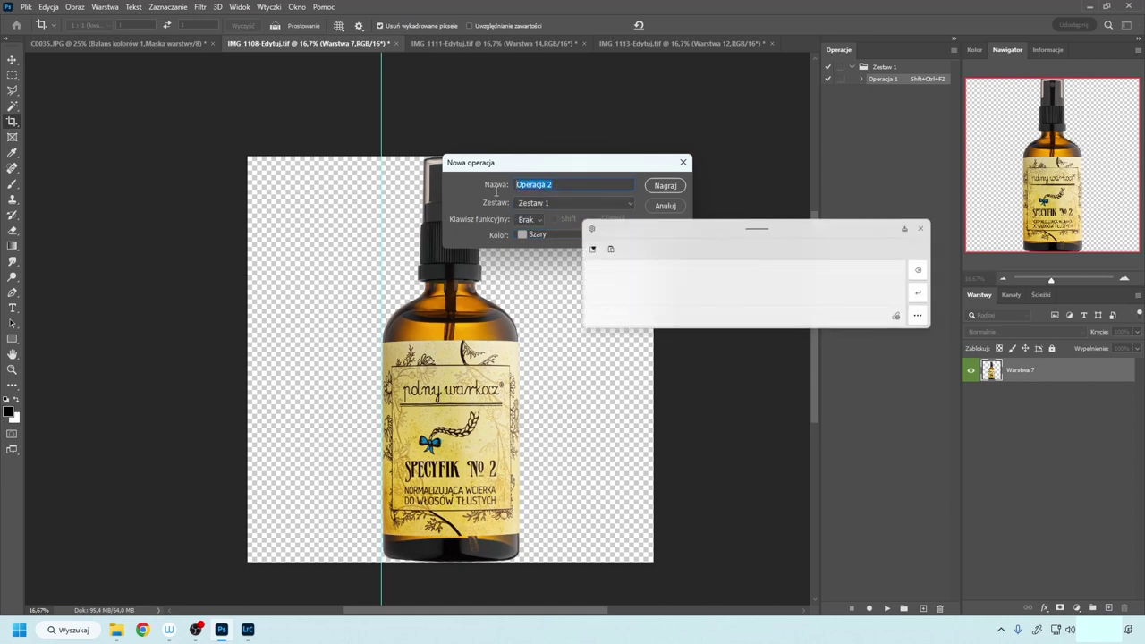
pyautogui.write('Ramka 10%')
pyautogui.click(678, 187)
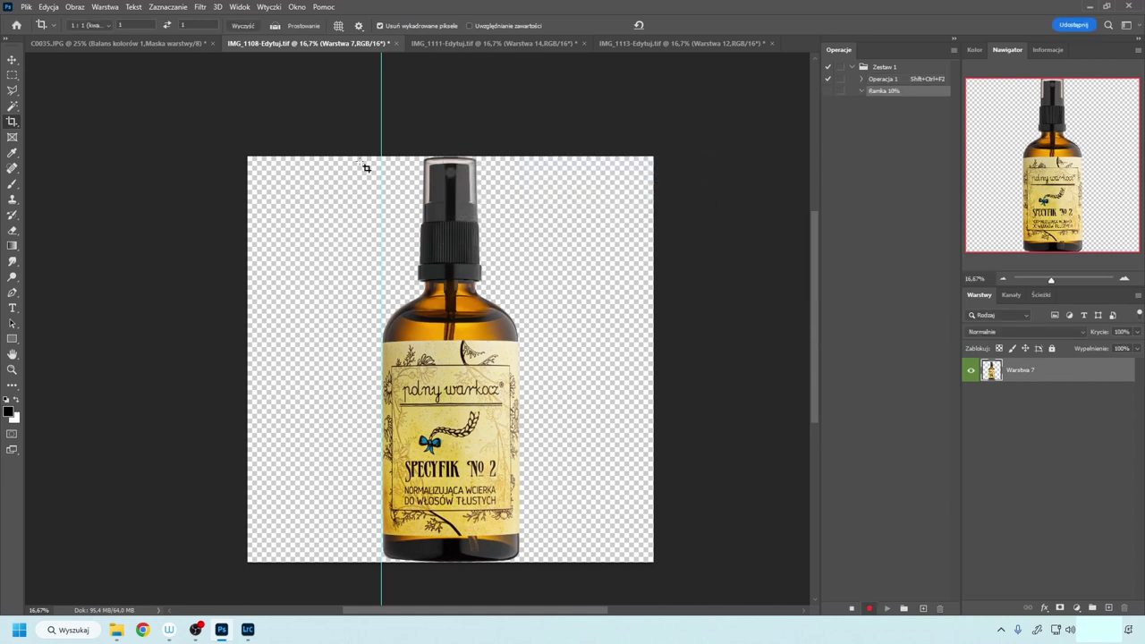
# Enlarge the canvas in Canvas Size to 110 percent width, with height entered as 101.
pyautogui.click(75, 7)
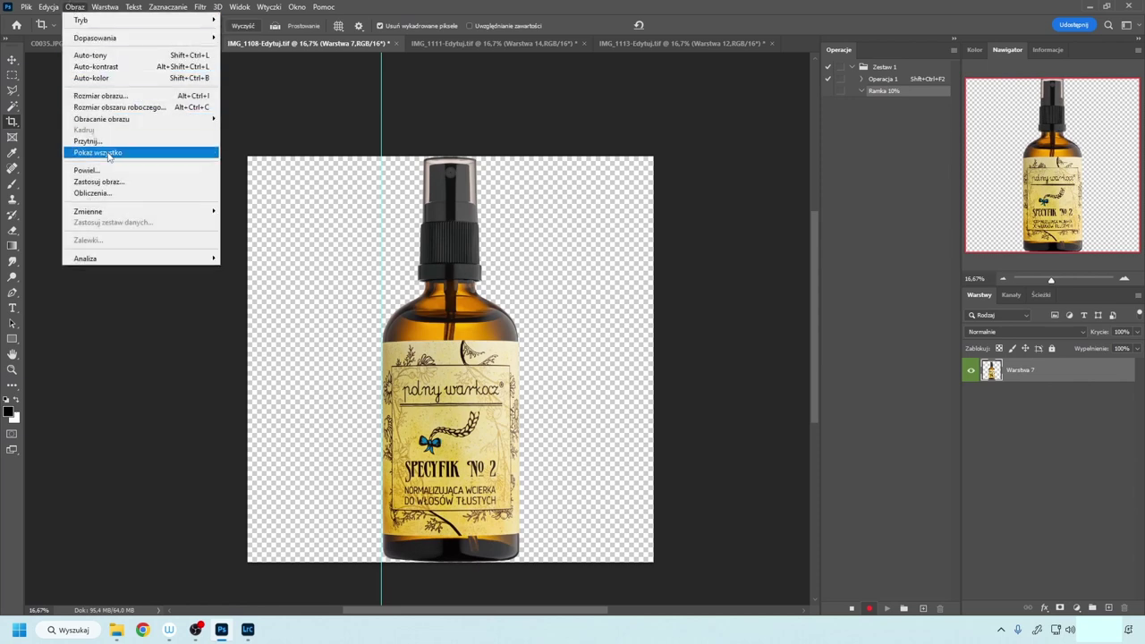
pyautogui.click(119, 107)
pyautogui.click(610, 217)
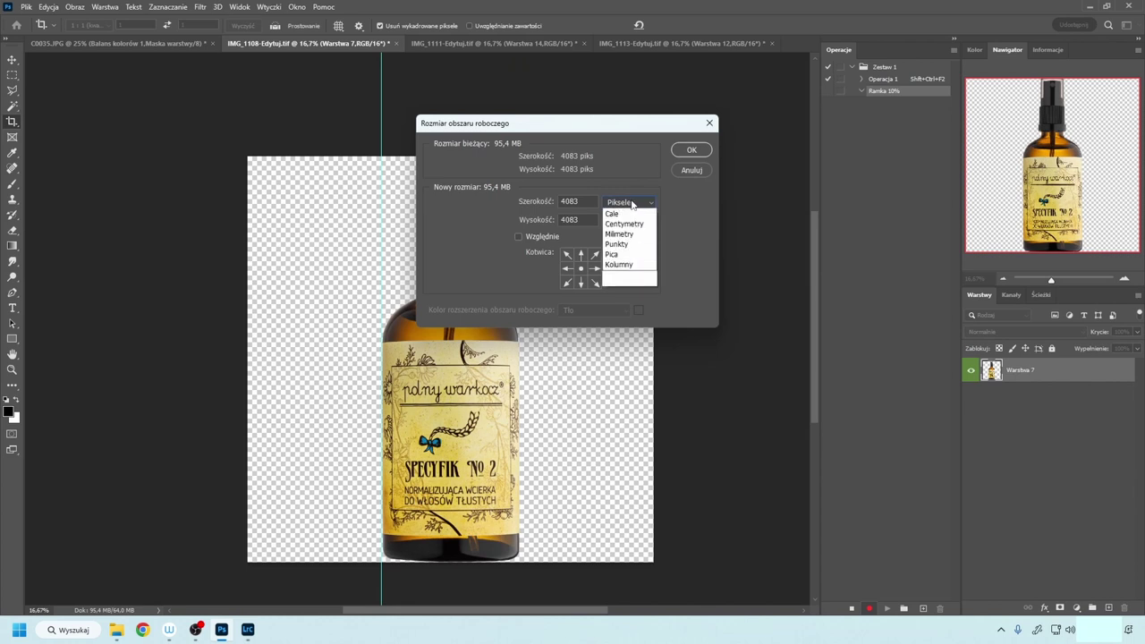
pyautogui.click(637, 222)
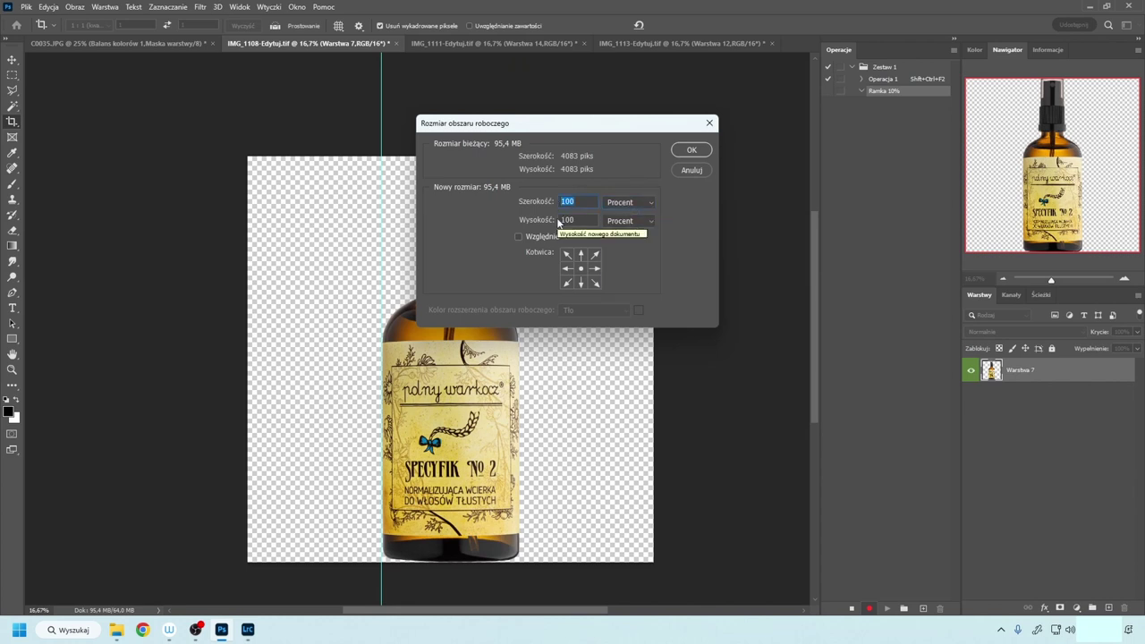
pyautogui.write('110')
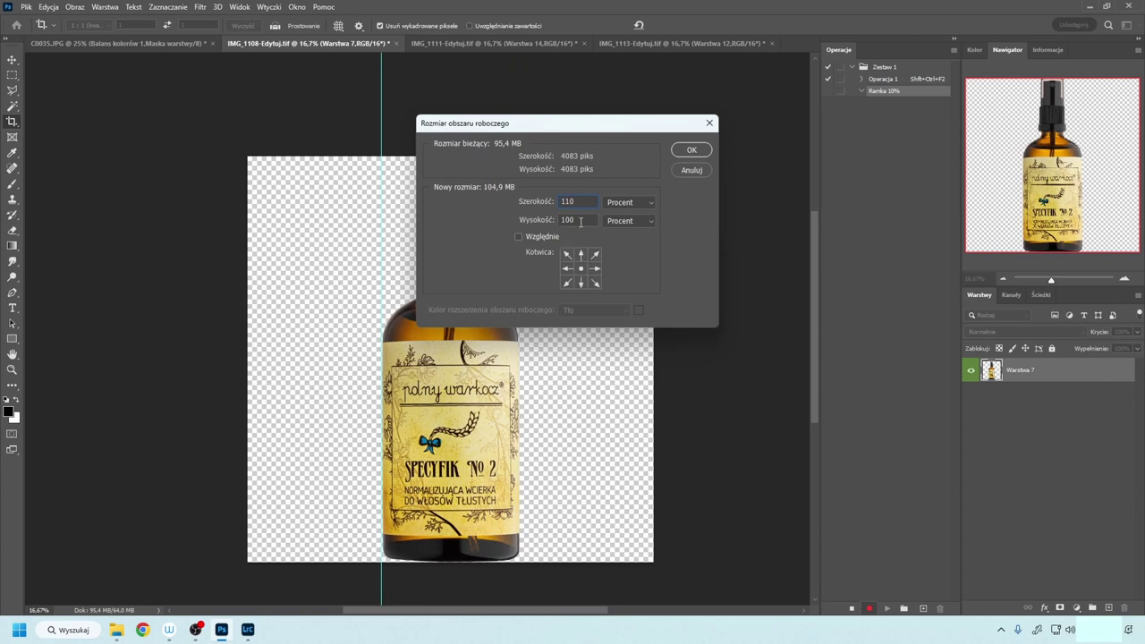
pyautogui.doubleClick(580, 222)
pyautogui.write('10')
pyautogui.write('1')
pyautogui.click(692, 150)
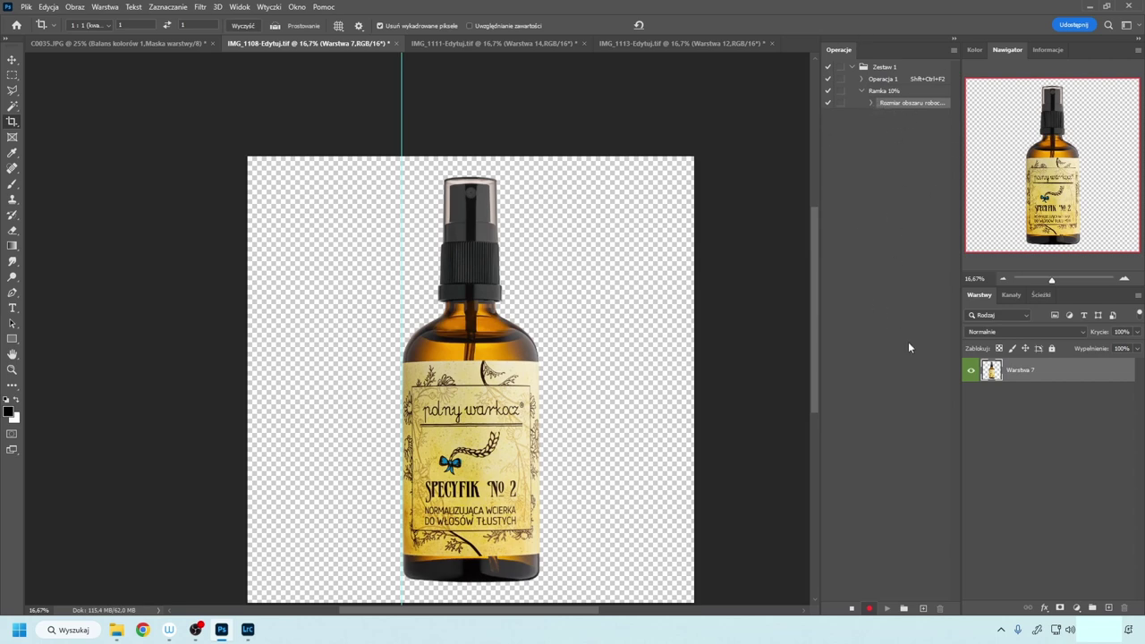
# Stop recording, crop IMG_1111 to a square around the bottle, and play Ramka 10%.
pyautogui.click(852, 608)
pyautogui.click(862, 90)
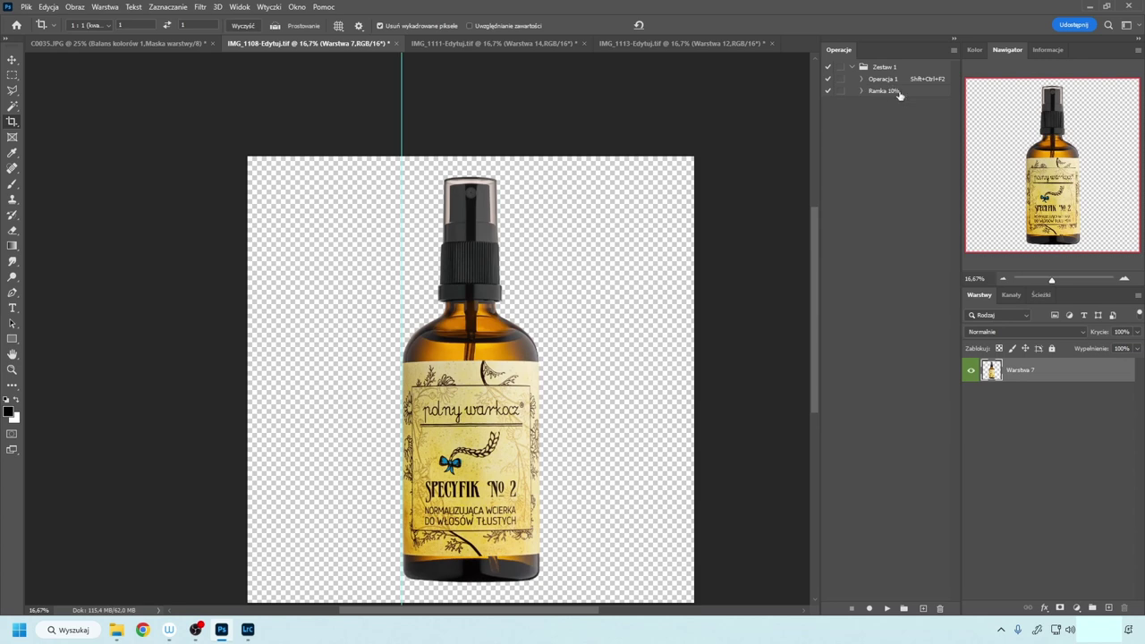
pyautogui.click(487, 44)
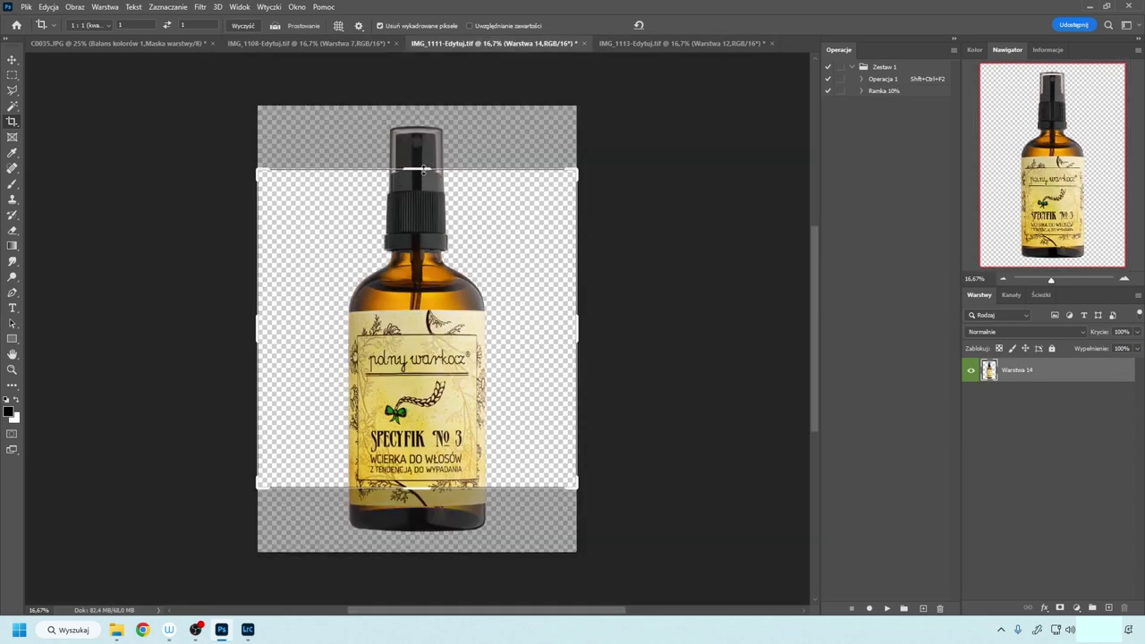
pyautogui.moveTo(424, 170); pyautogui.dragTo(424, 134)
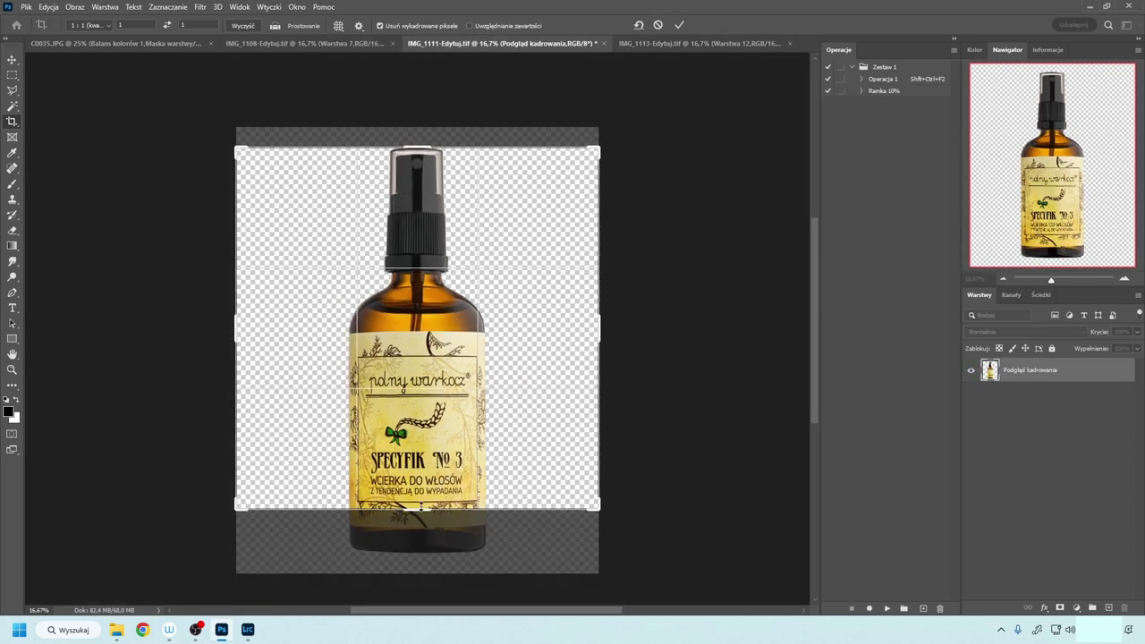
pyautogui.moveTo(421, 507); pyautogui.dragTo(423, 534)
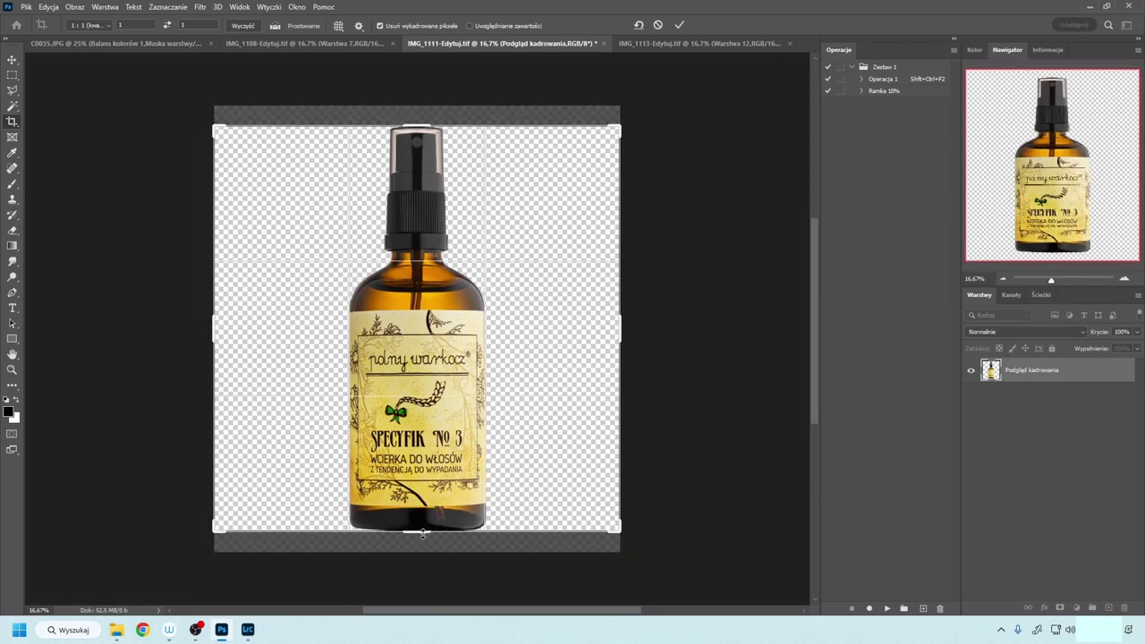
pyautogui.press('Return')
pyautogui.click(878, 96)
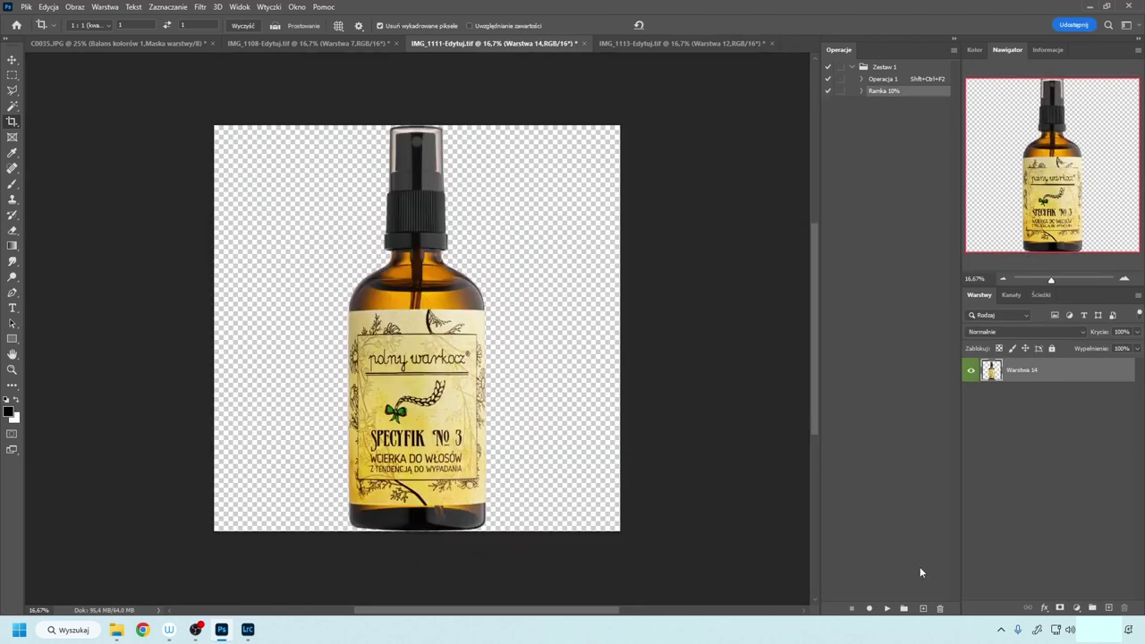
pyautogui.click(887, 608)
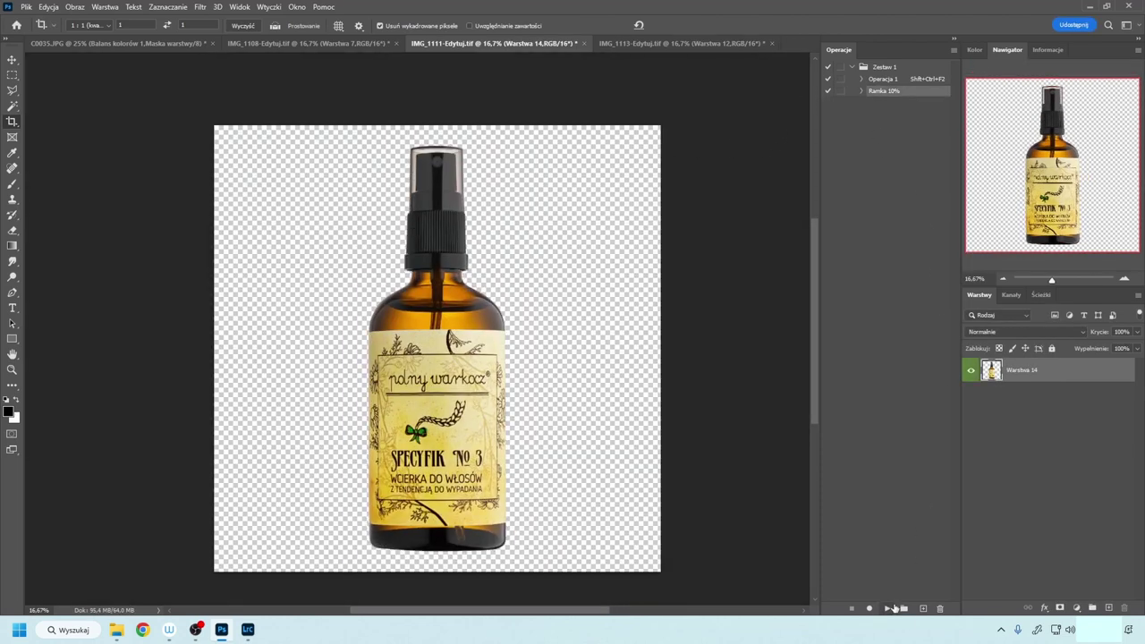
# Crop IMG_1113 to a square, then play Ramka 10% and Operacja 1 on it.
pyautogui.click(622, 44)
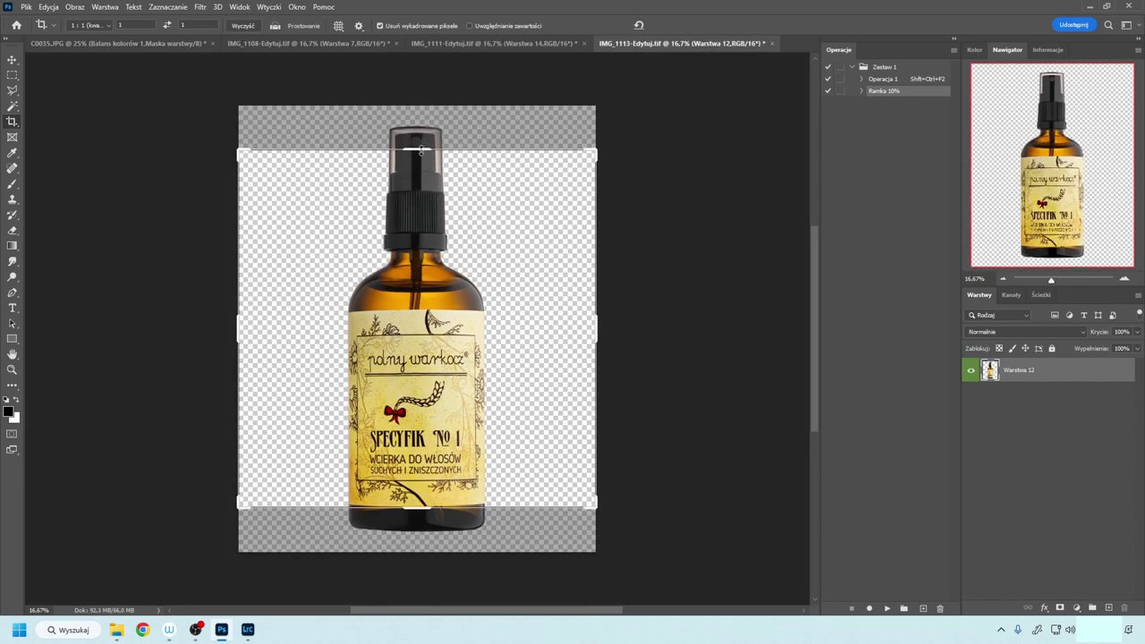
pyautogui.moveTo(437, 150); pyautogui.dragTo(436, 126)
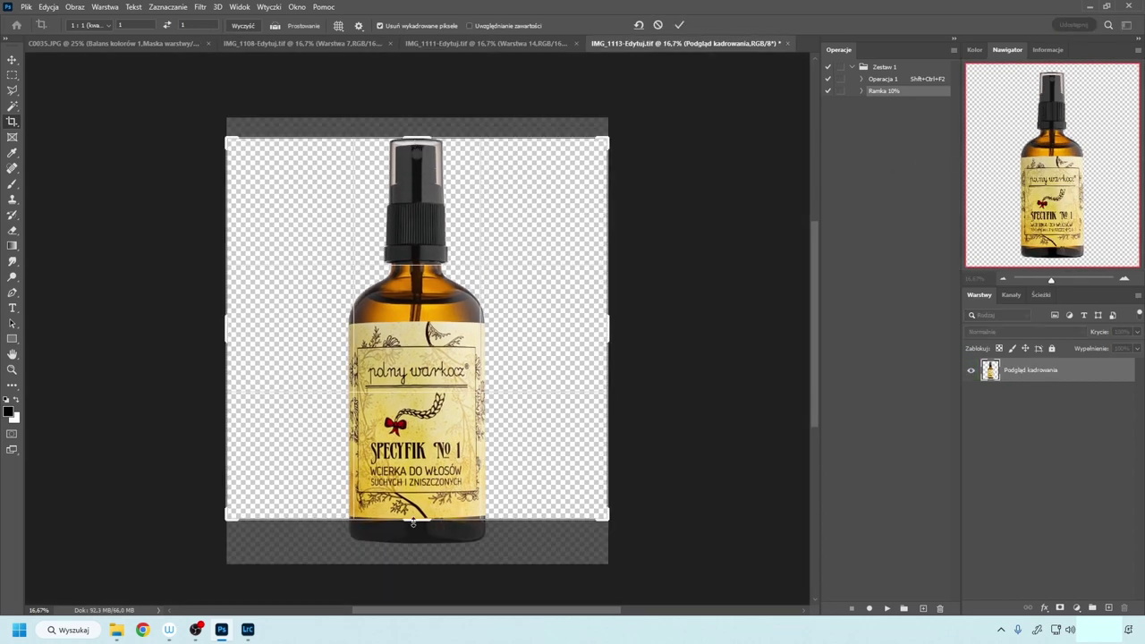
pyautogui.moveTo(412, 523); pyautogui.dragTo(415, 537)
pyautogui.press('Return')
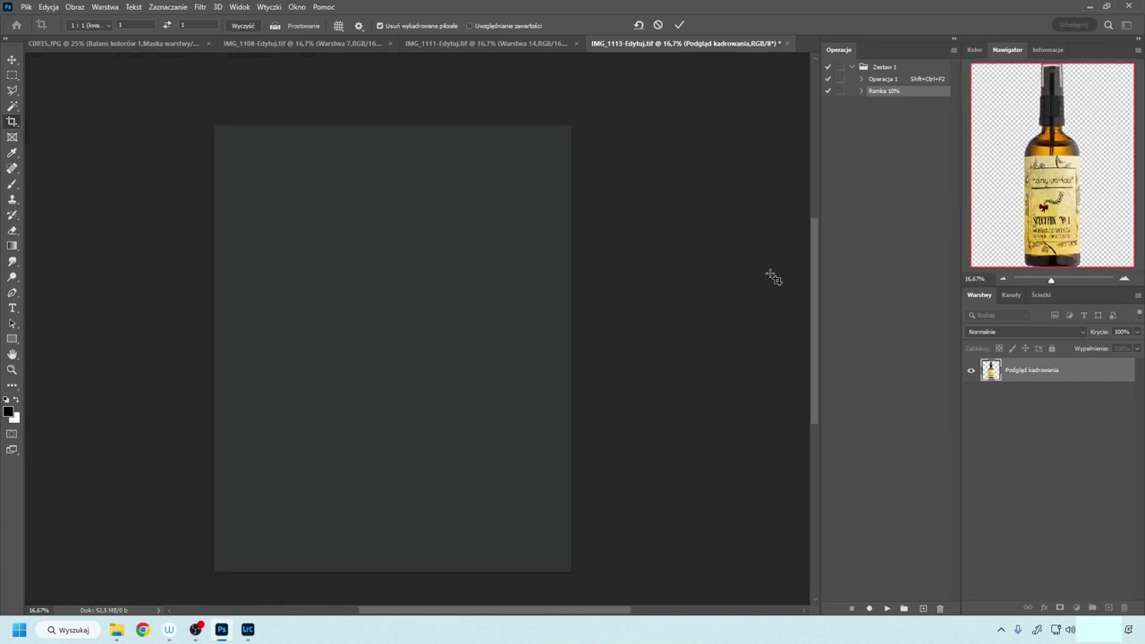
pyautogui.click(886, 608)
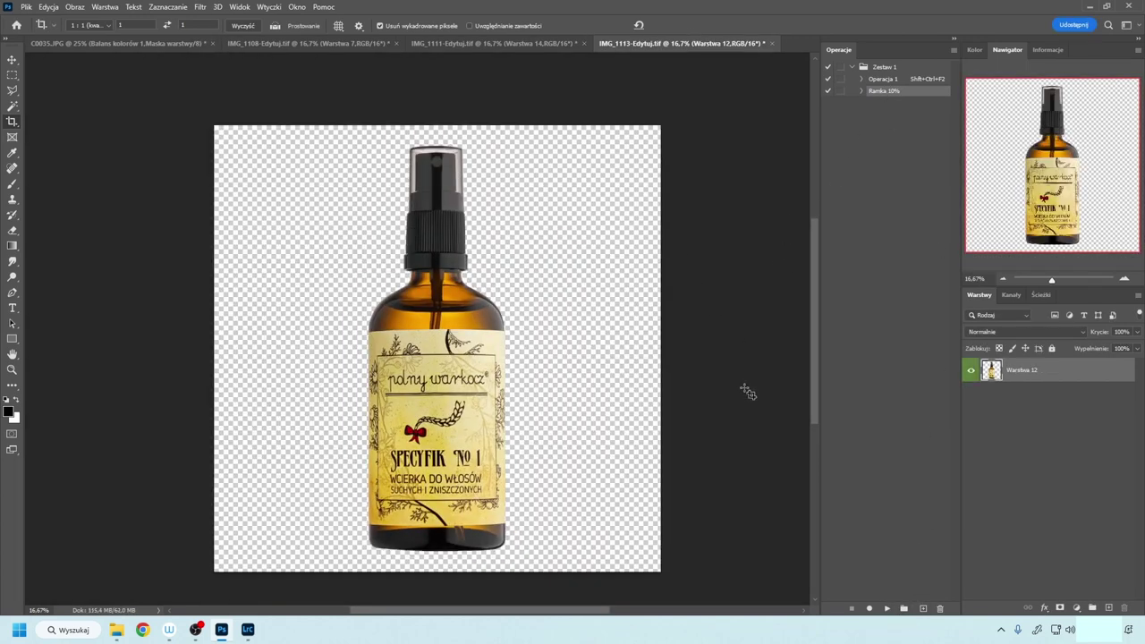
pyautogui.click(878, 79)
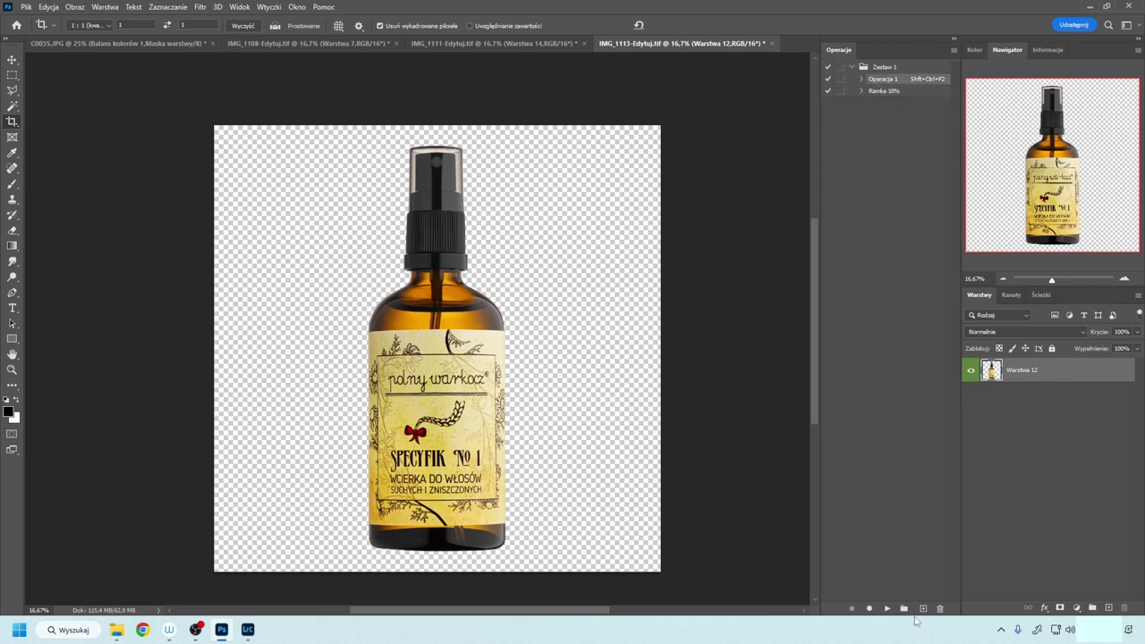
pyautogui.click(886, 608)
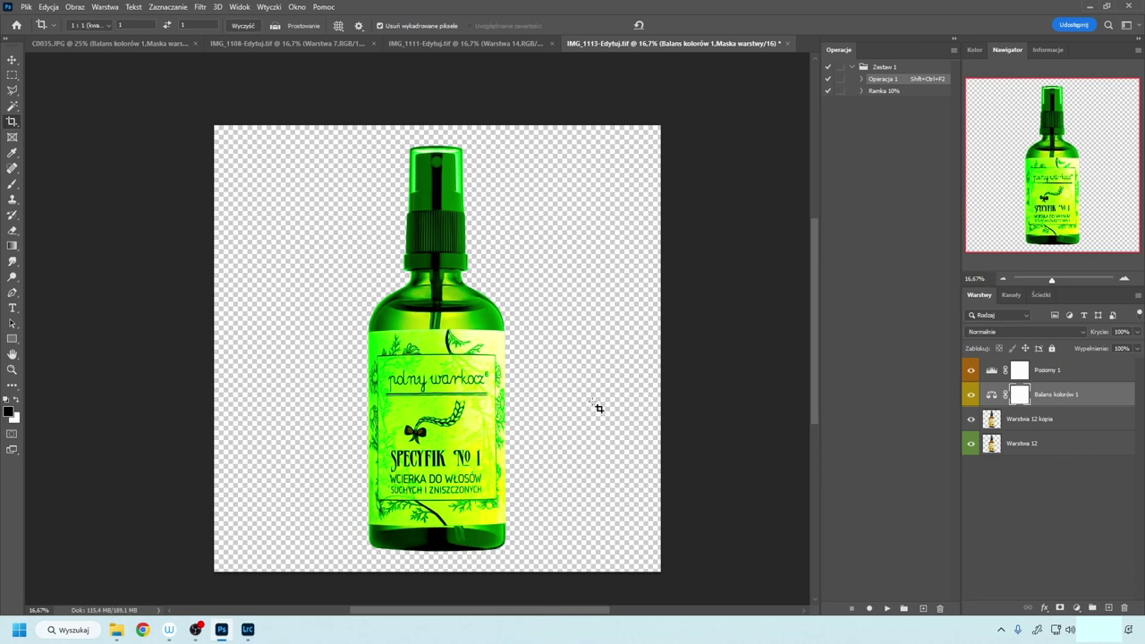
# Select the Zestaw 1 set and load the Efekty tekstu action set.
pyautogui.hotkey('shift', 'ctrl', 'F2')
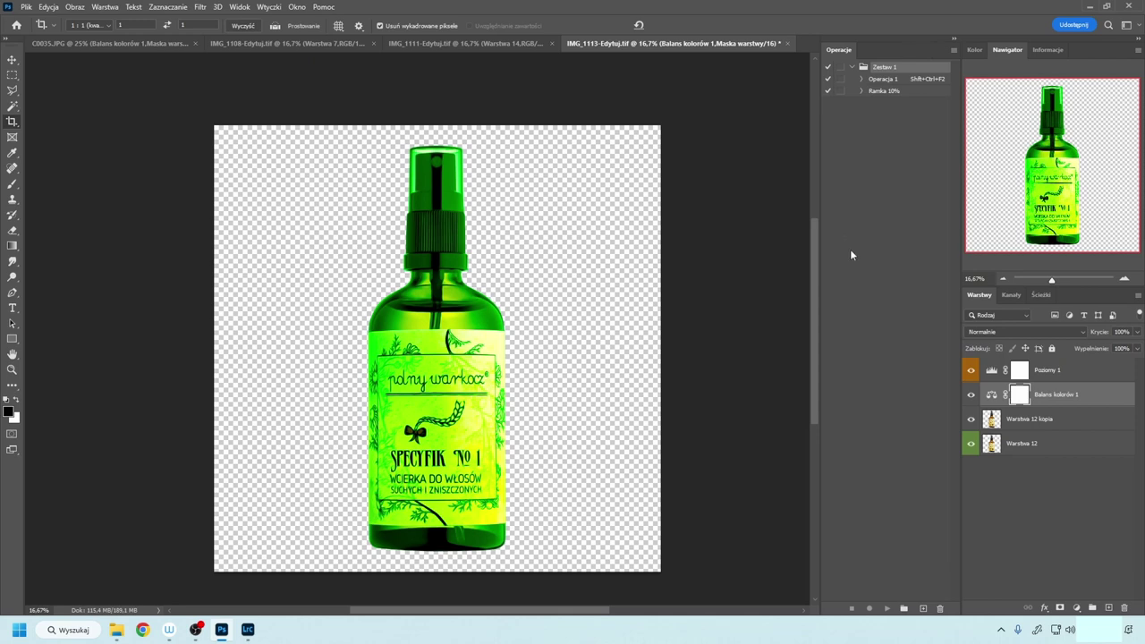
pyautogui.click(956, 50)
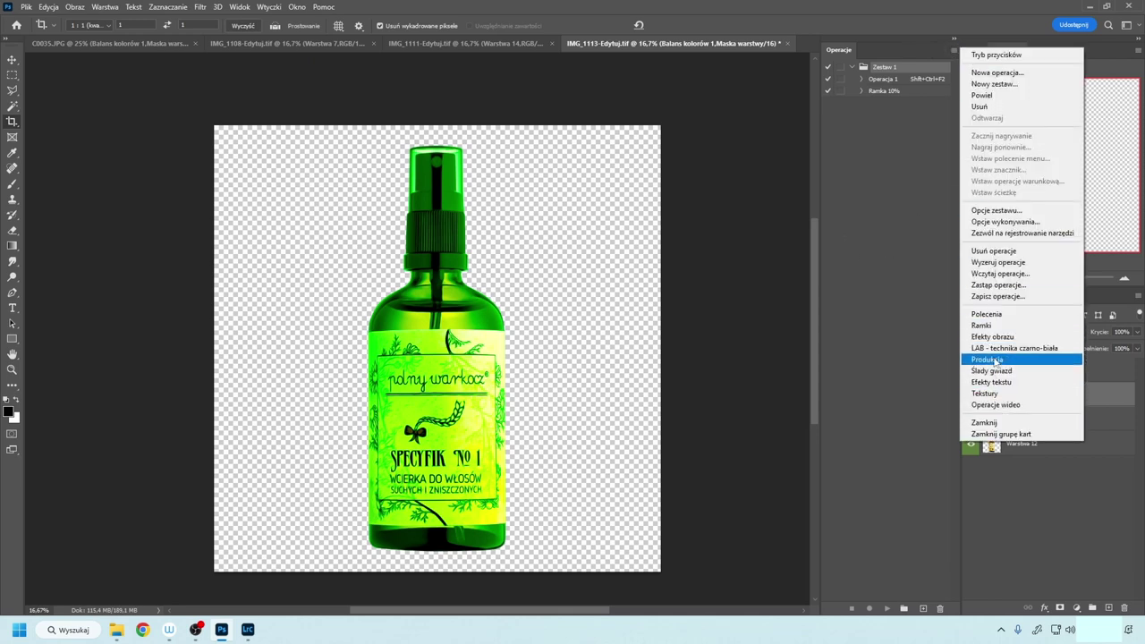
pyautogui.click(1006, 385)
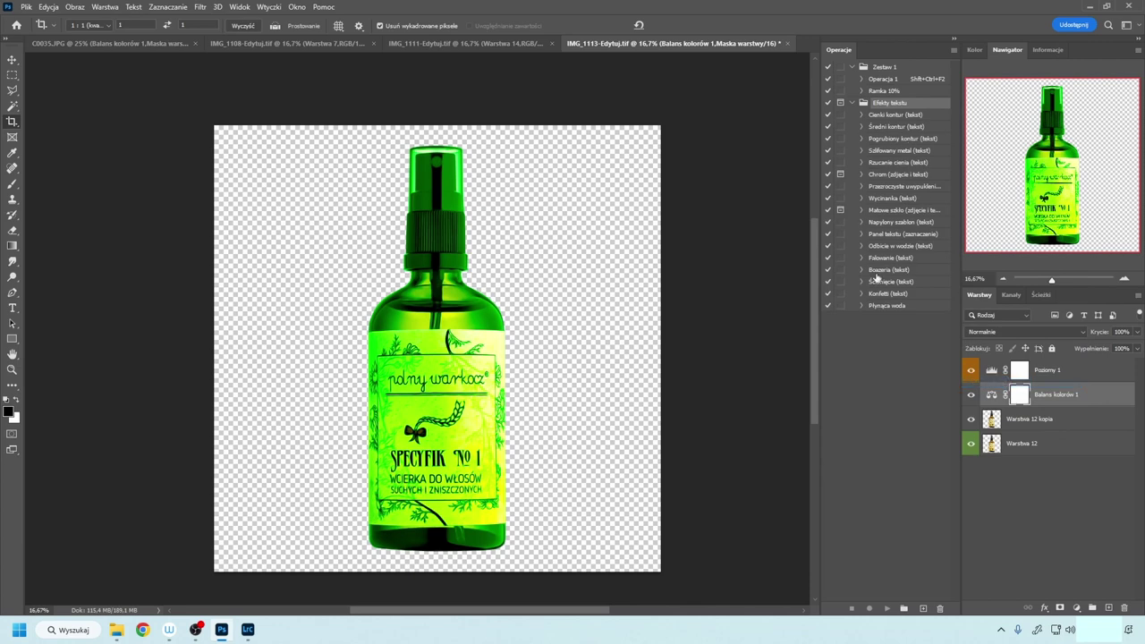